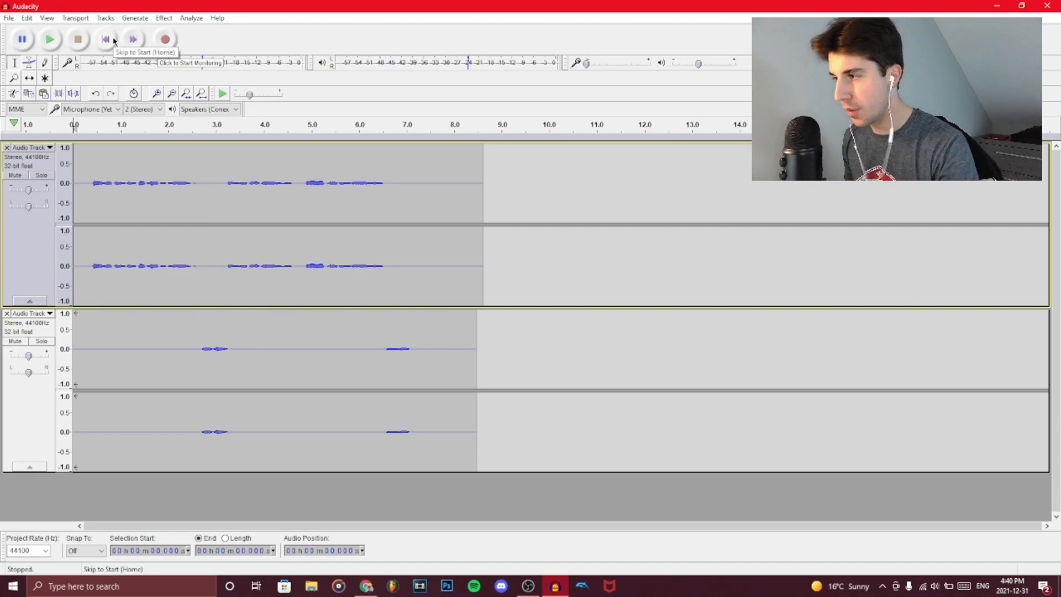
Step: Select both vocal tracks from about 0.2 to 7.7 seconds and open the Auto-Tune Evo VST effect on them
click(54, 41)
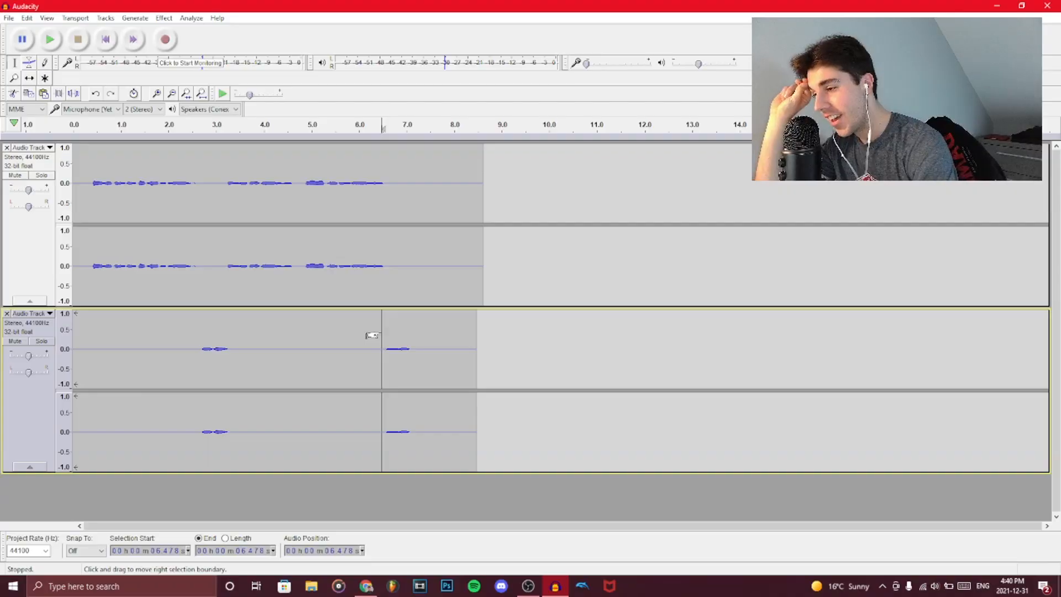
drag(83, 165, 438, 335)
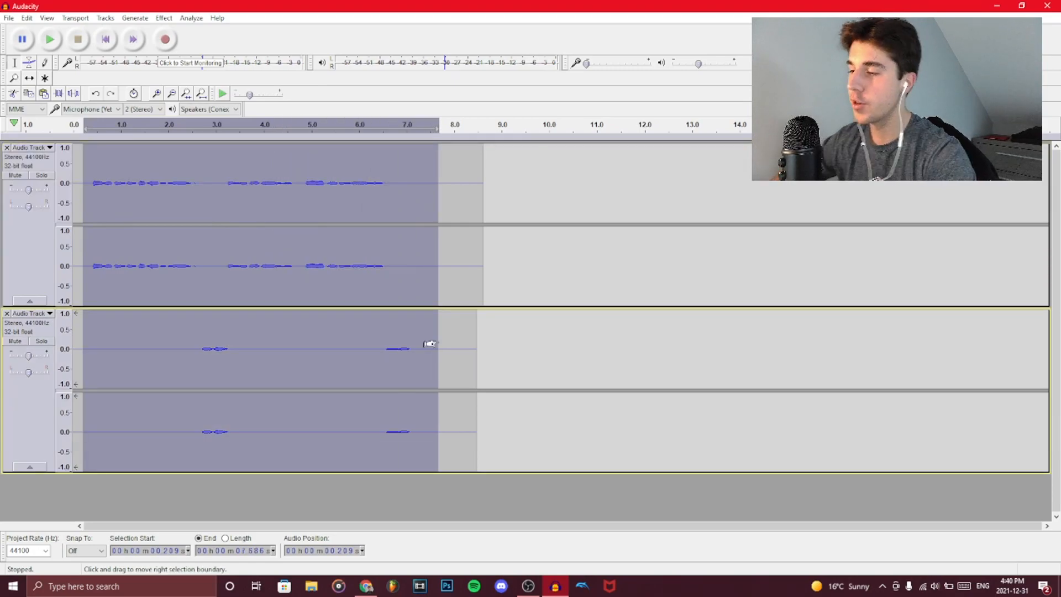
click(164, 17)
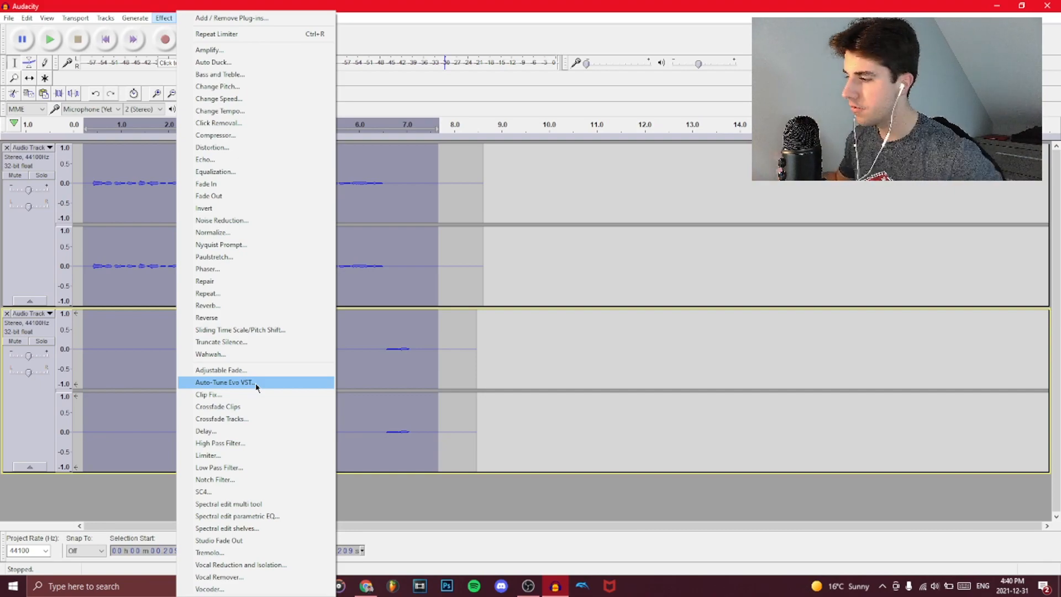
click(255, 383)
Step: Set the Auto-Tune Evo key to G and the scale to Major
click(450, 131)
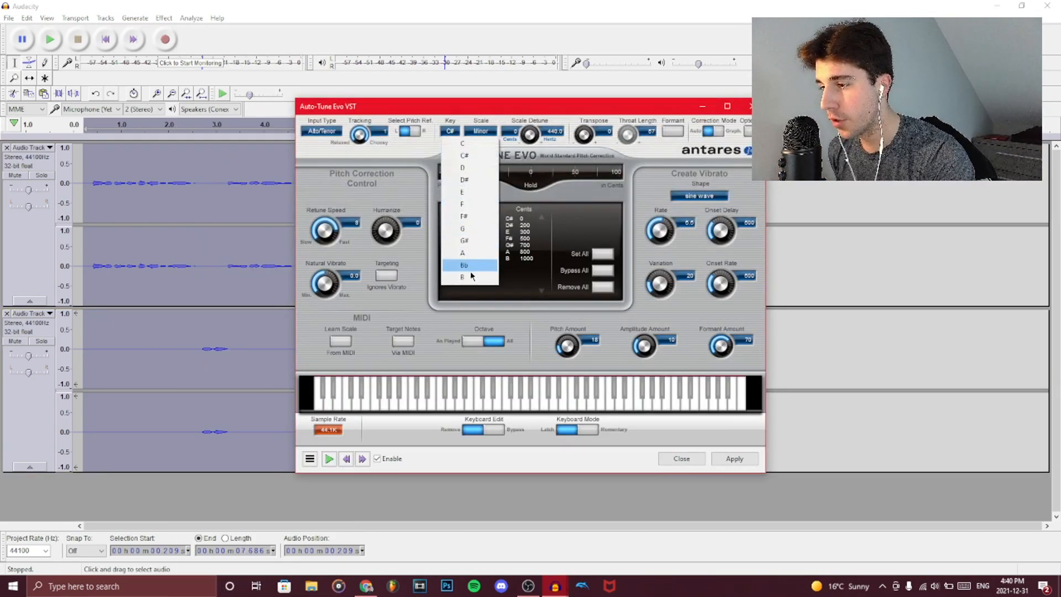
click(480, 229)
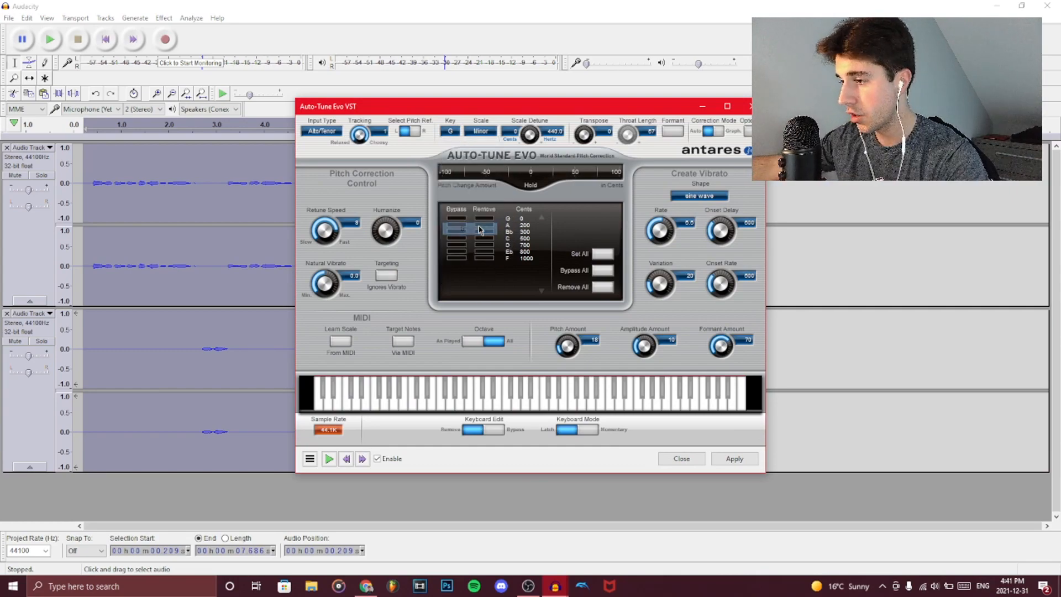
click(498, 132)
click(486, 145)
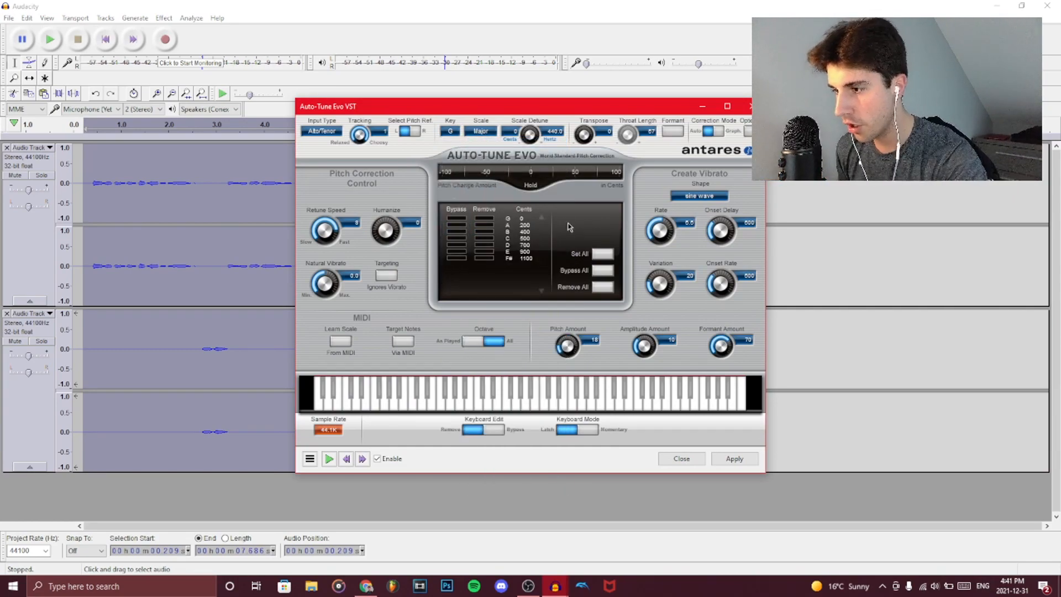
Step: Check the input type options, preview the pitch correction on the vocals and adjust the Retune Speed
click(330, 133)
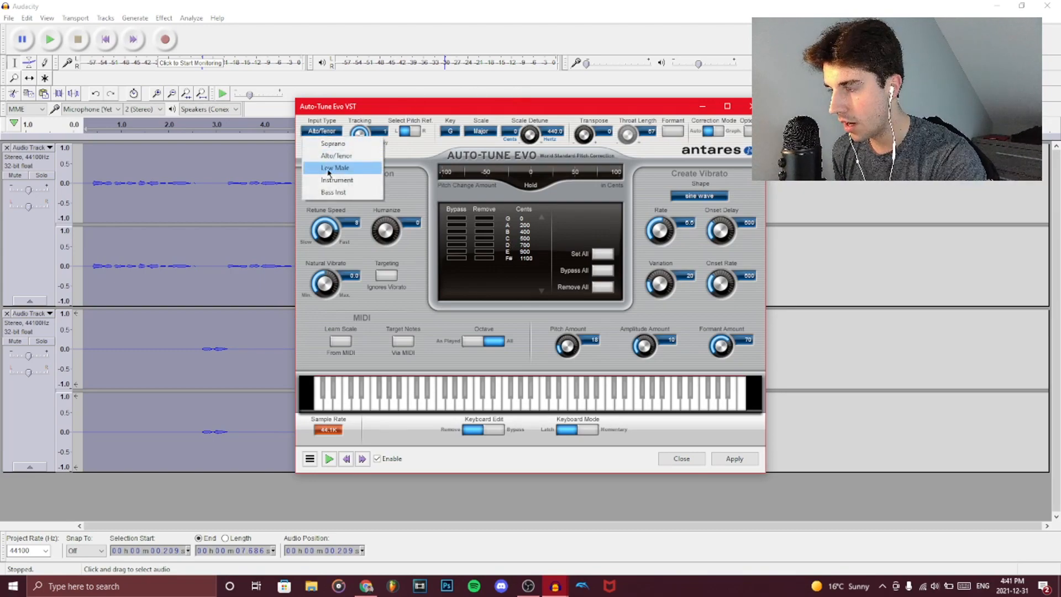
click(363, 115)
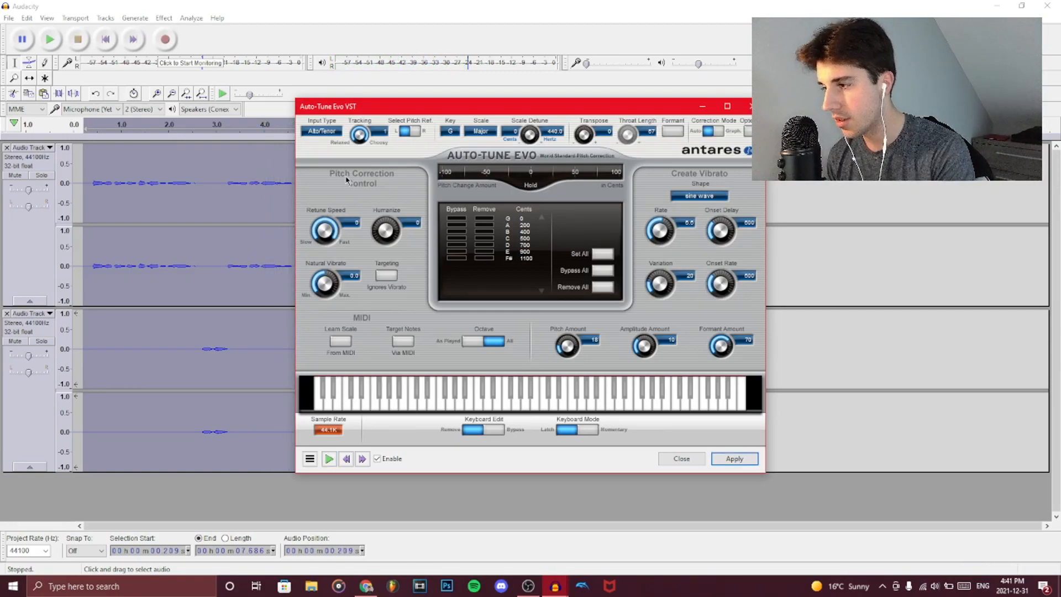
click(328, 458)
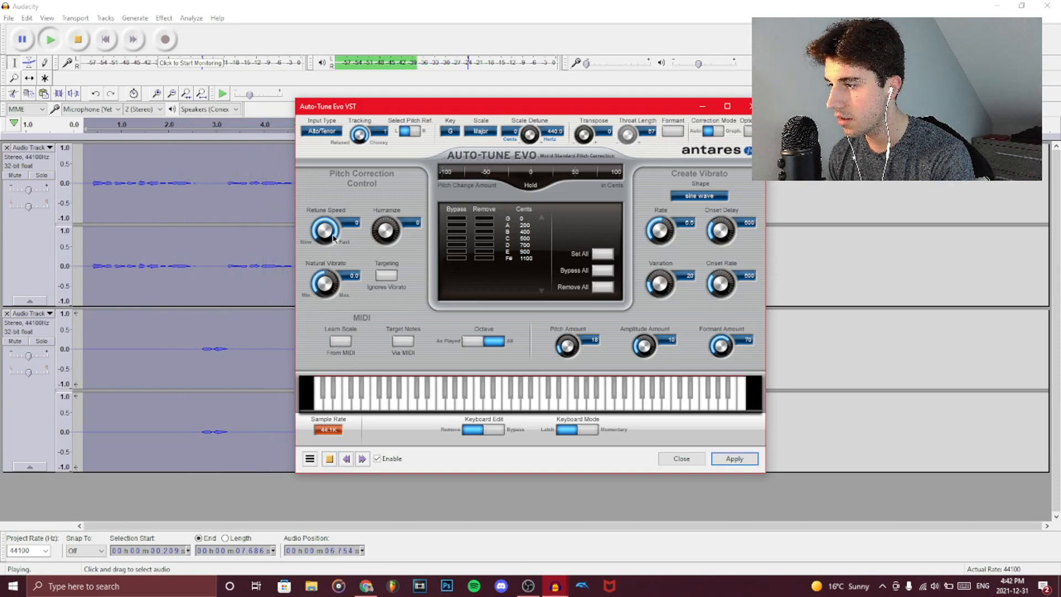
drag(333, 239, 333, 246)
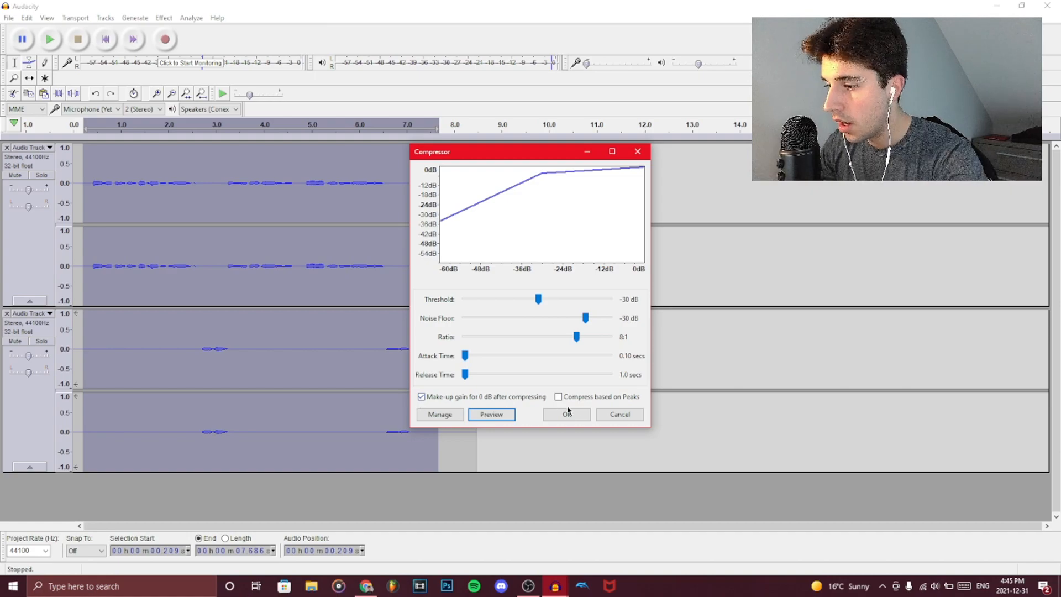
Step: Preview and apply the Compressor with a -30 dB threshold, -30 dB noise floor, 8:1 ratio and make-up gain for 0 dB
click(501, 416)
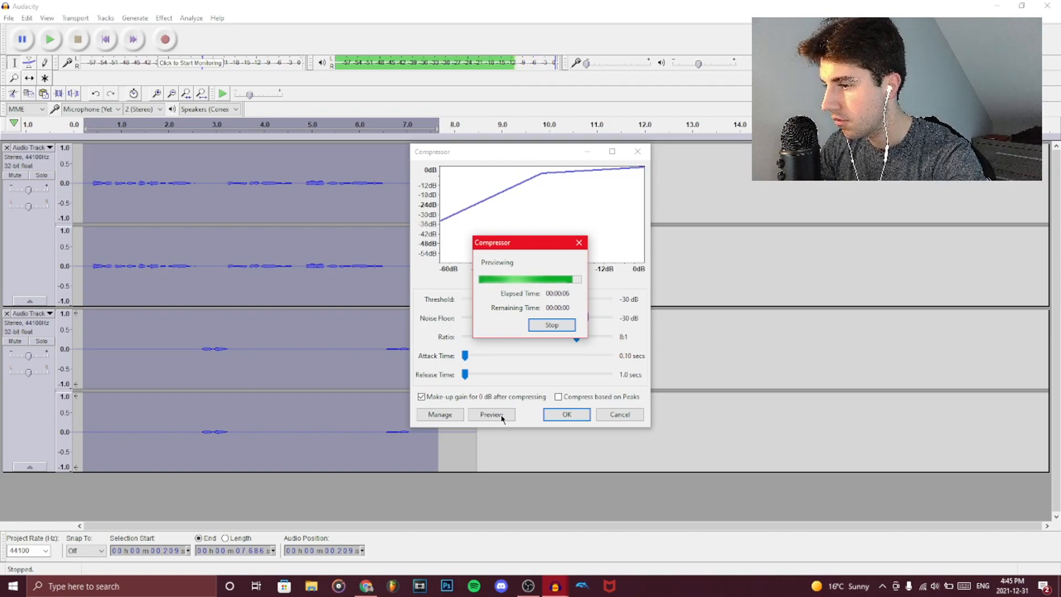
click(579, 417)
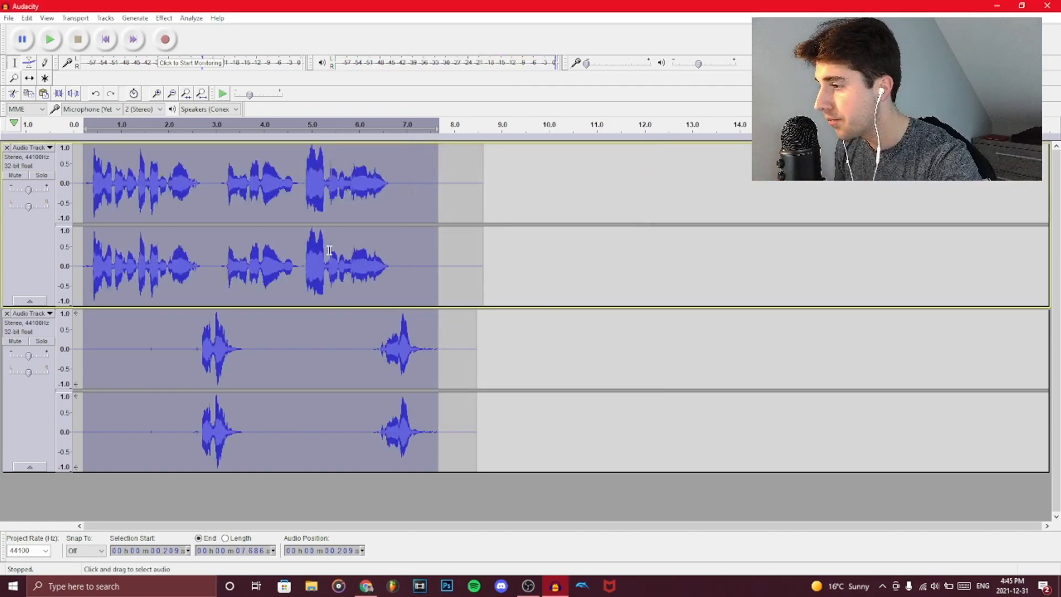
Step: Apply the Limiter to both tracks, choosing the limit type and keeping a 10 ms hold with no make-up gain
click(165, 19)
click(212, 455)
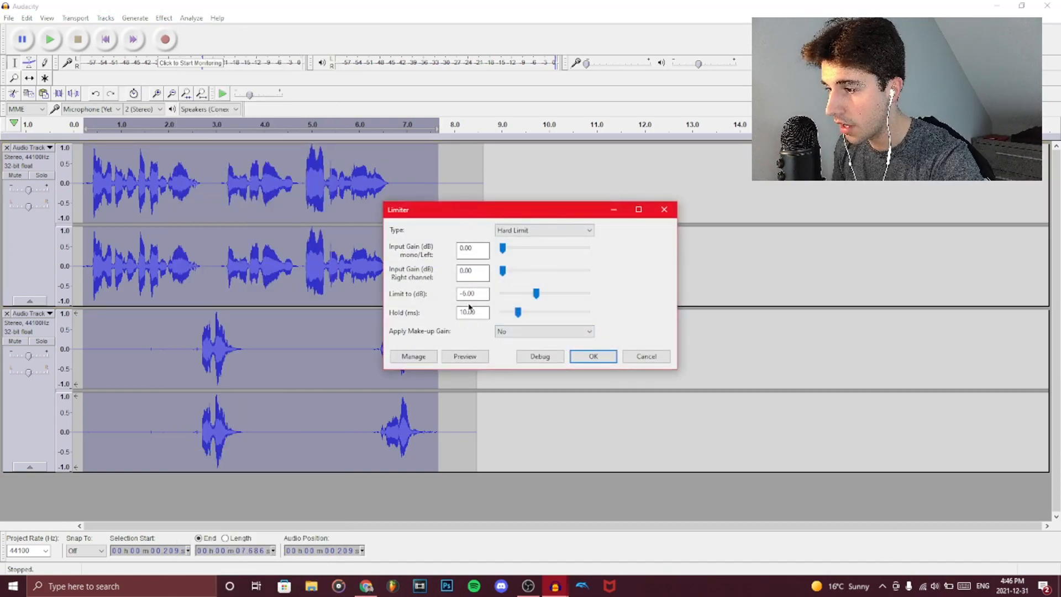
click(545, 230)
click(519, 239)
click(592, 356)
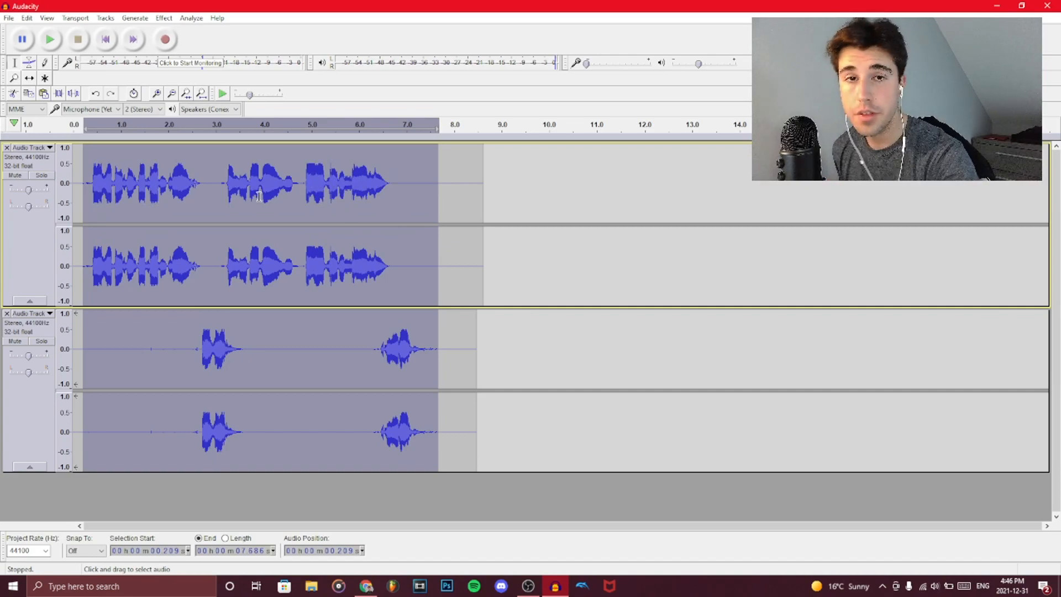
Step: Capture a noise profile from the silent section of the upper track, about 6.76 to 7.86 seconds
drag(204, 189, 220, 188)
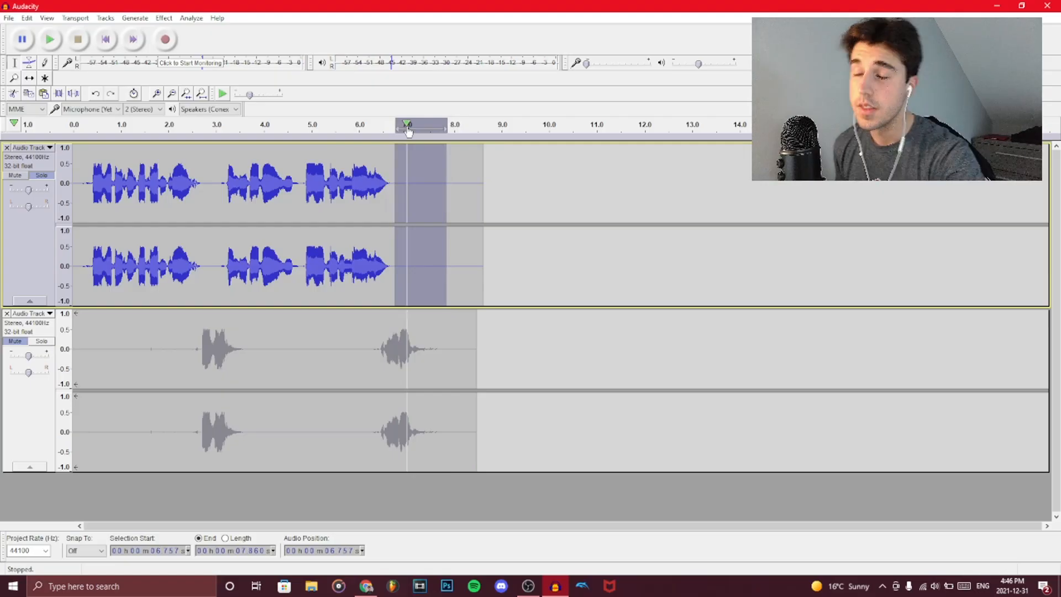
click(164, 18)
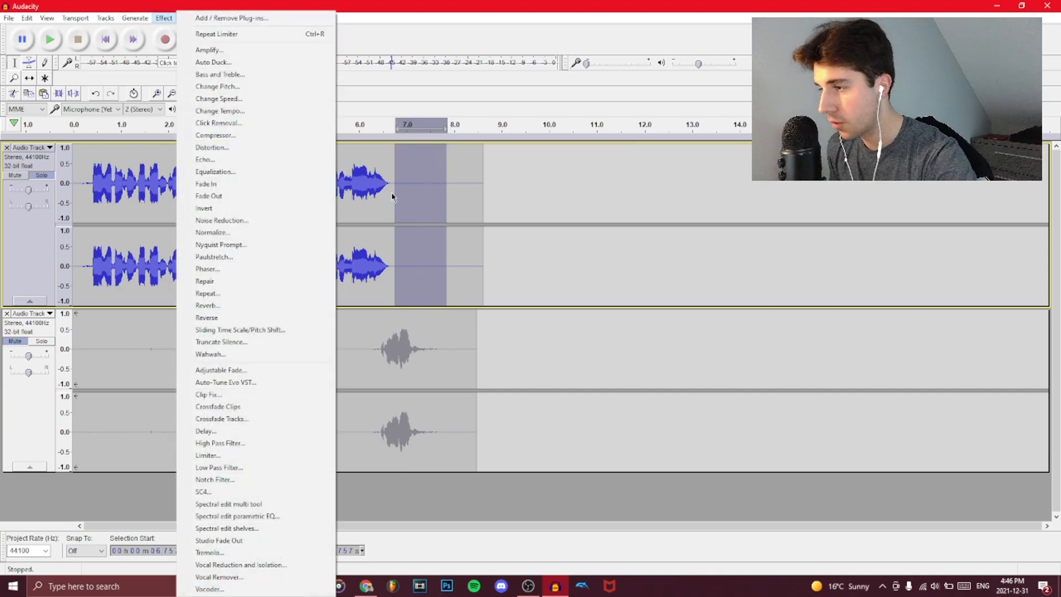
click(221, 220)
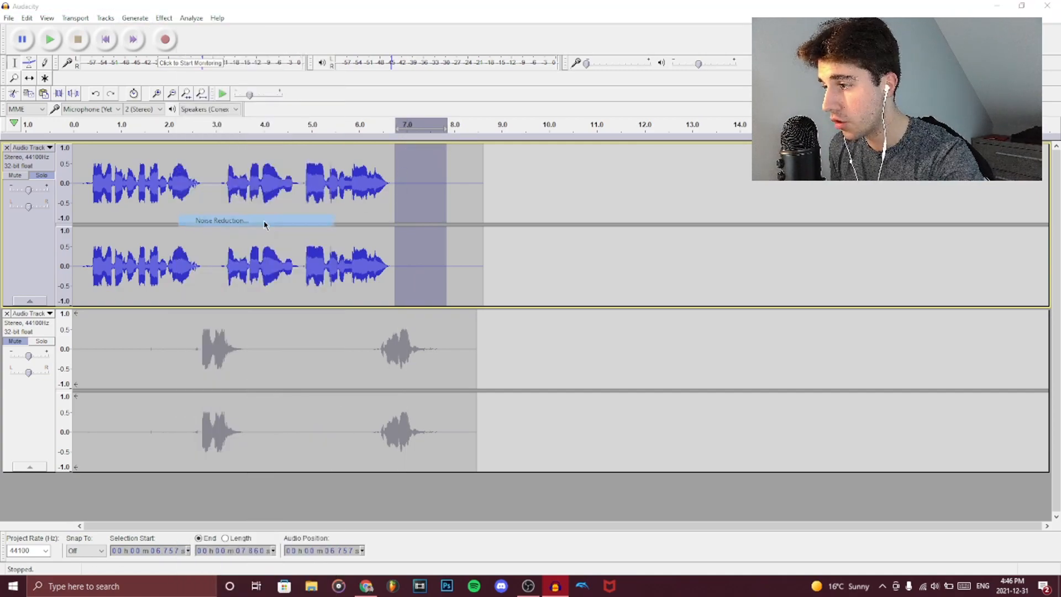
click(529, 238)
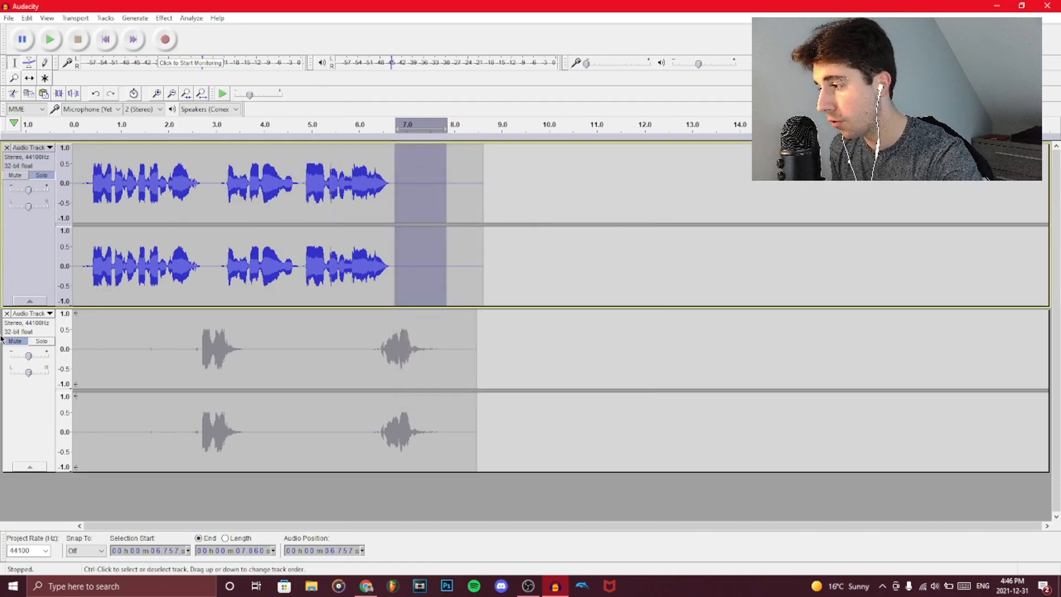
Step: Unmute the lower track and apply 12 dB Noise Reduction to both full tracks with sensitivity 6.00 and 3 smoothing bands, checking the upper track's quiet ending
click(15, 341)
drag(488, 359, 42, 188)
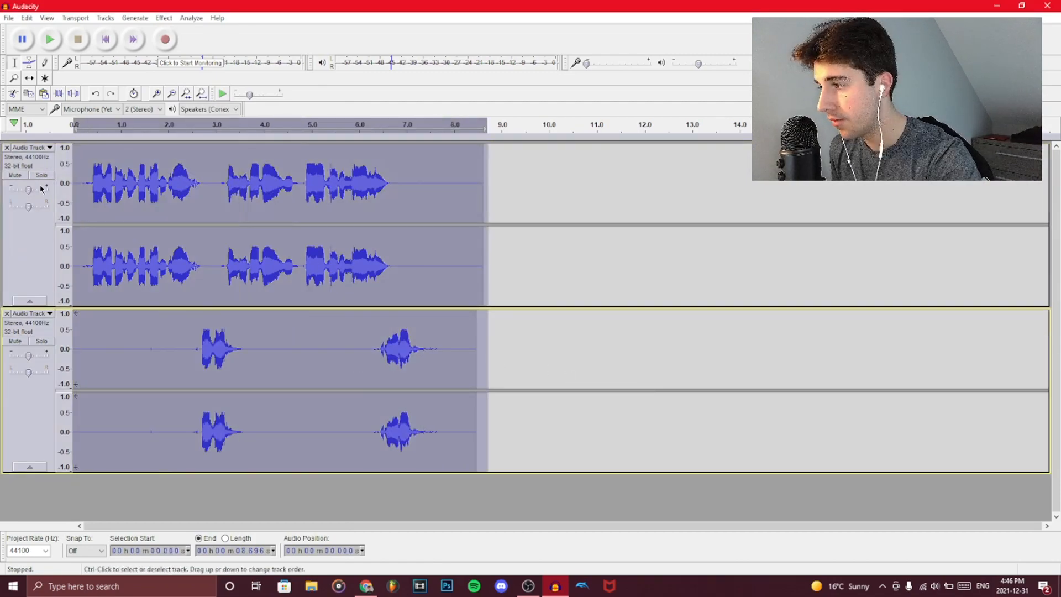
click(165, 18)
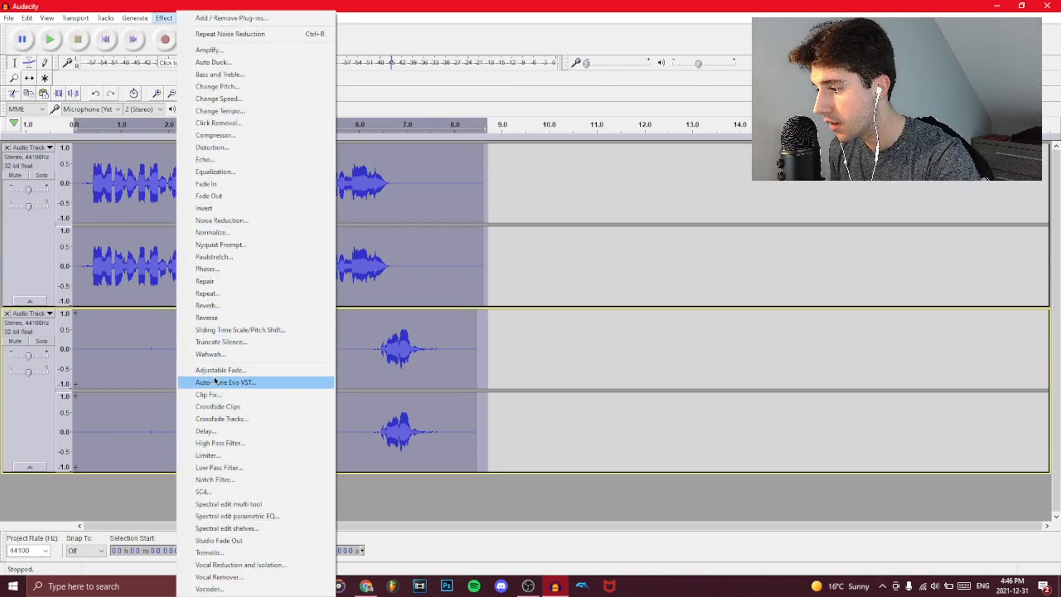
click(217, 220)
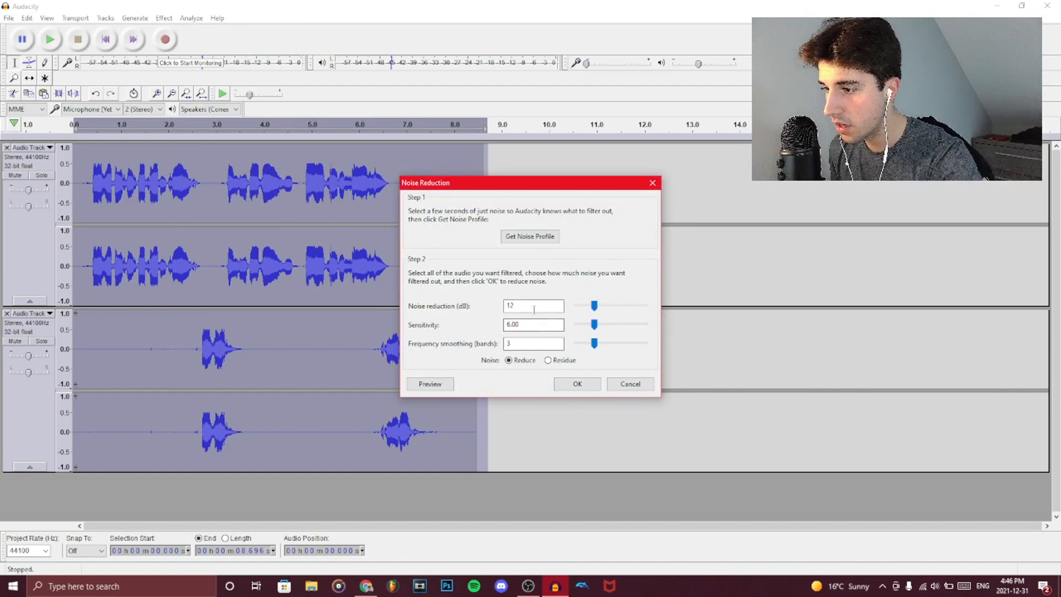
click(577, 384)
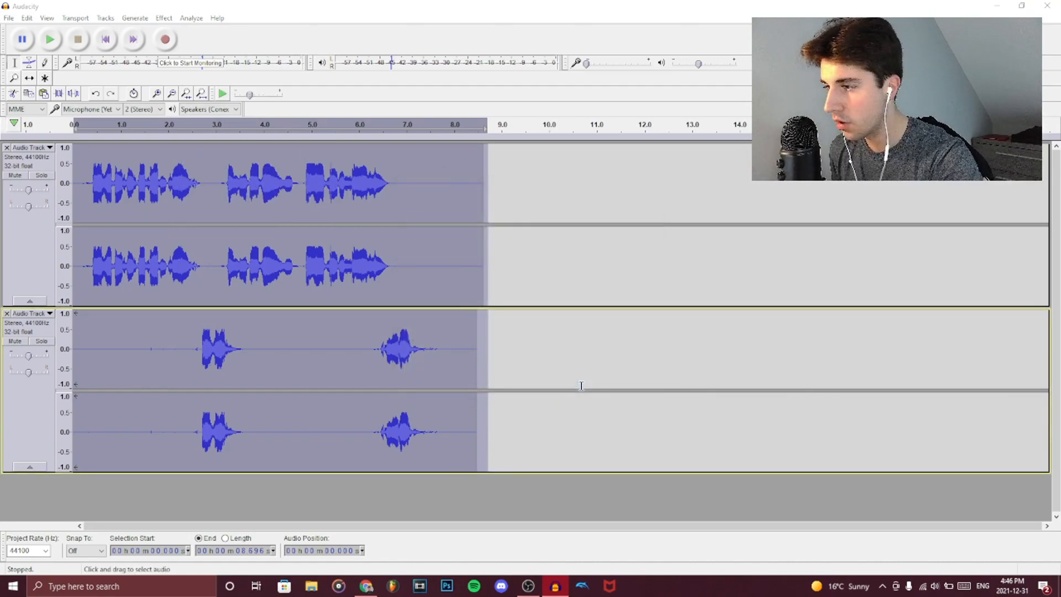
click(394, 184)
key(space)
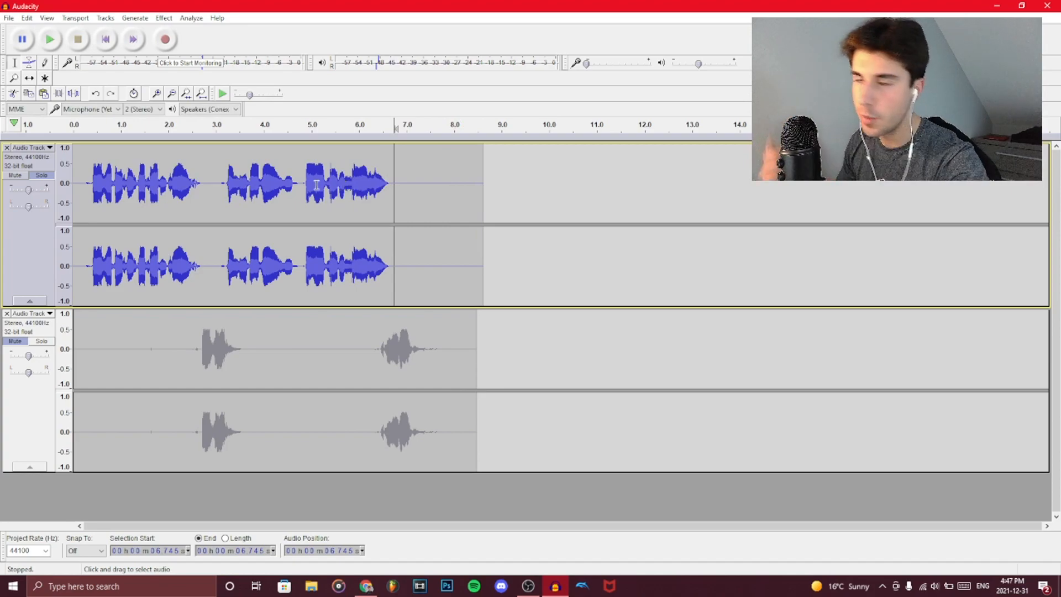
Step: Set up Equalization for both tracks with the Bass Cut curve in Graphic mode and preview the low-frequency cut
key(ctrl+a)
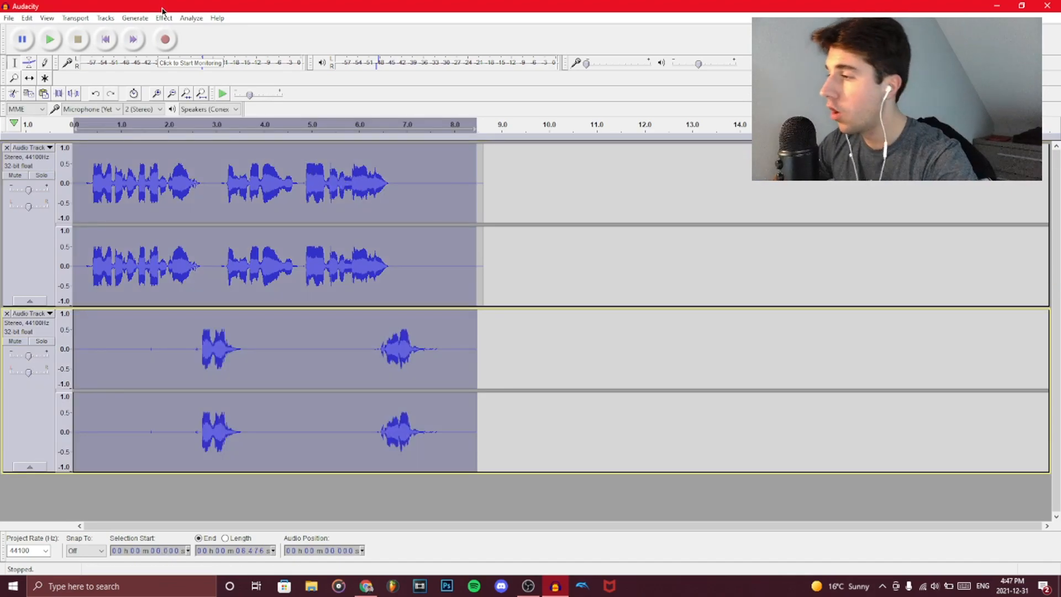
click(164, 18)
click(222, 171)
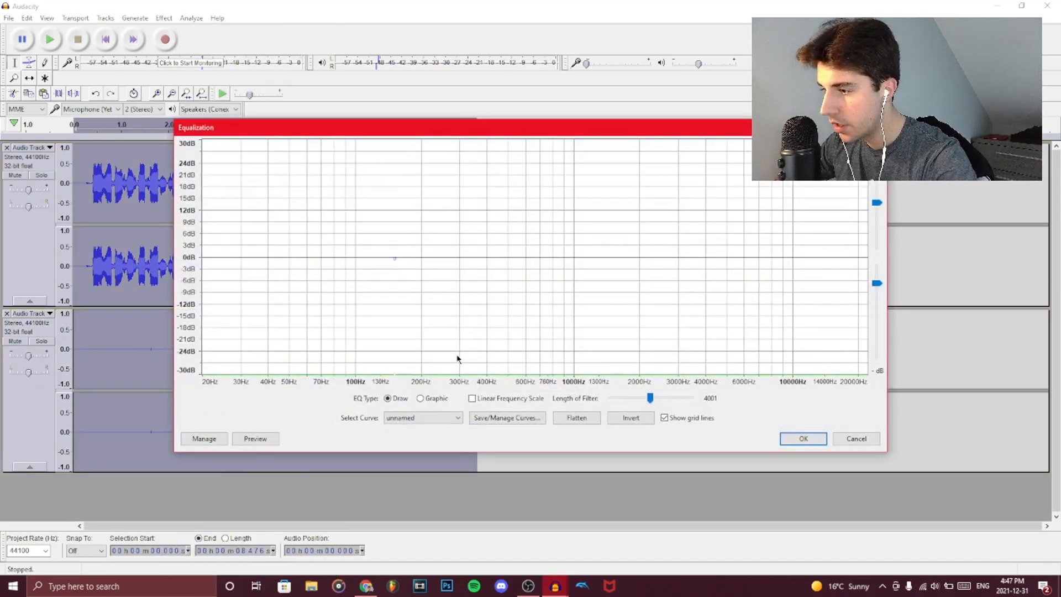
click(408, 416)
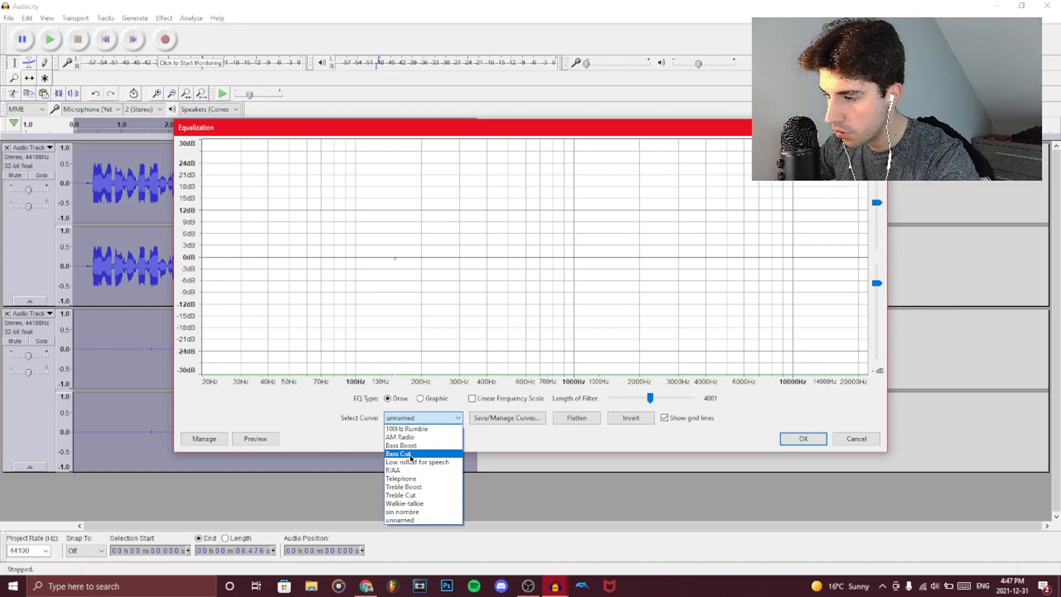
click(411, 455)
click(420, 398)
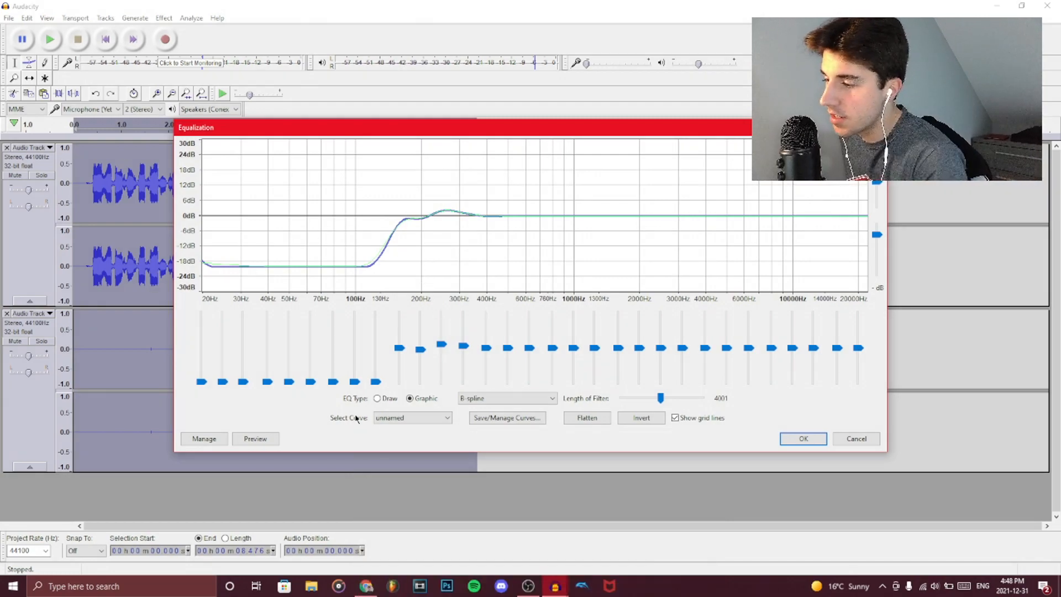
click(266, 440)
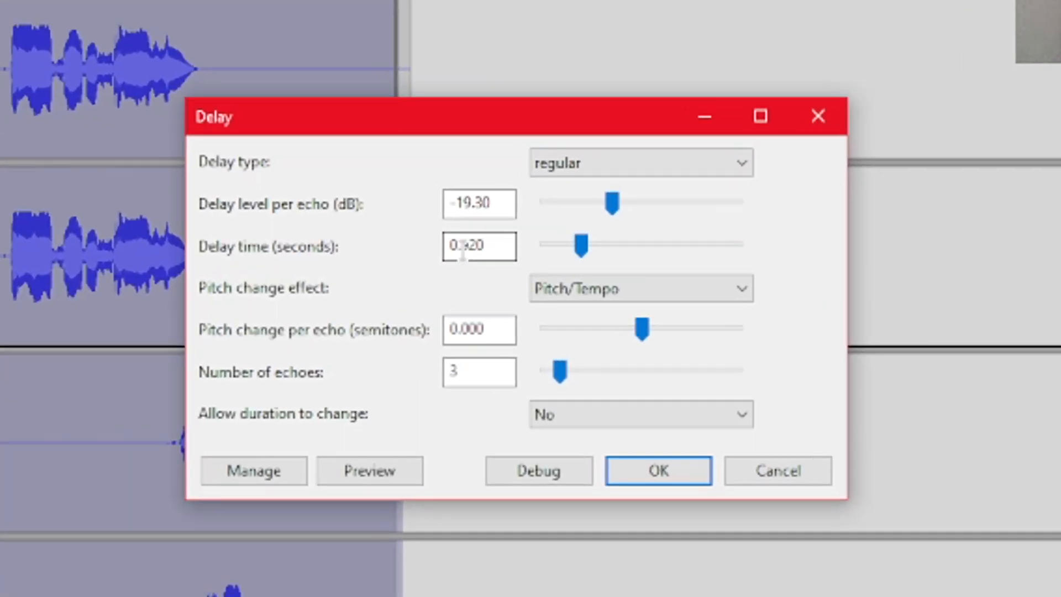
Step: Preview and apply a regular Delay at -19.30 dB per echo, 0.920 seconds and 3 echoes, without allowing the duration to change
drag(505, 265, 523, 264)
click(522, 265)
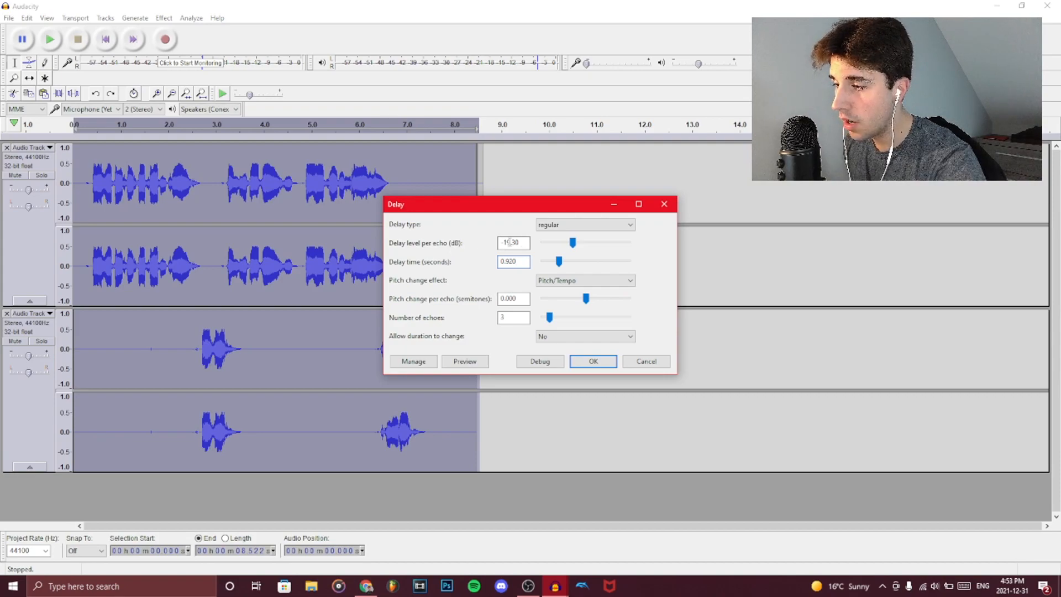
click(550, 225)
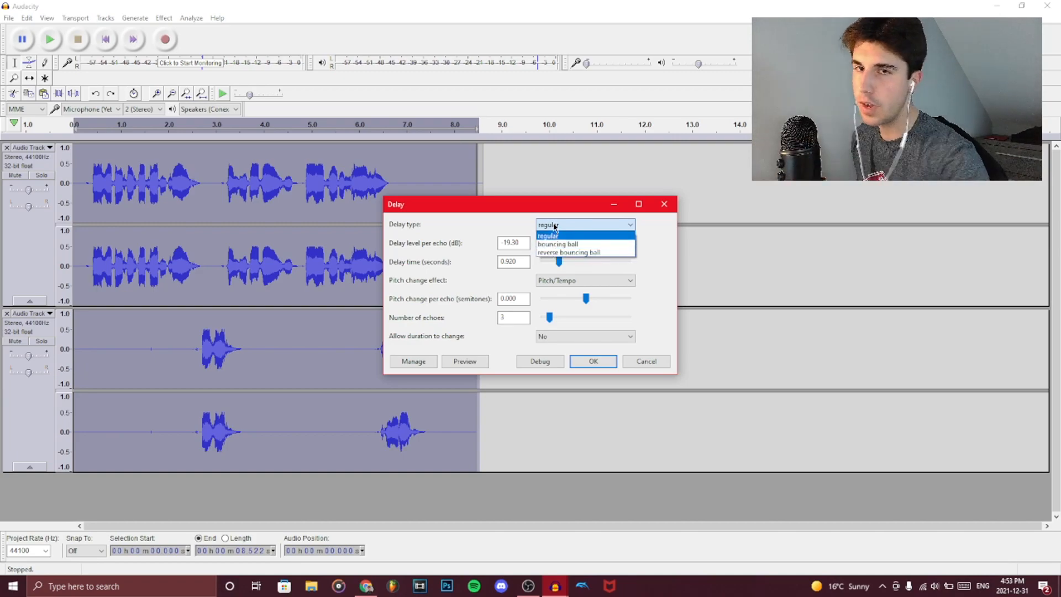
click(545, 224)
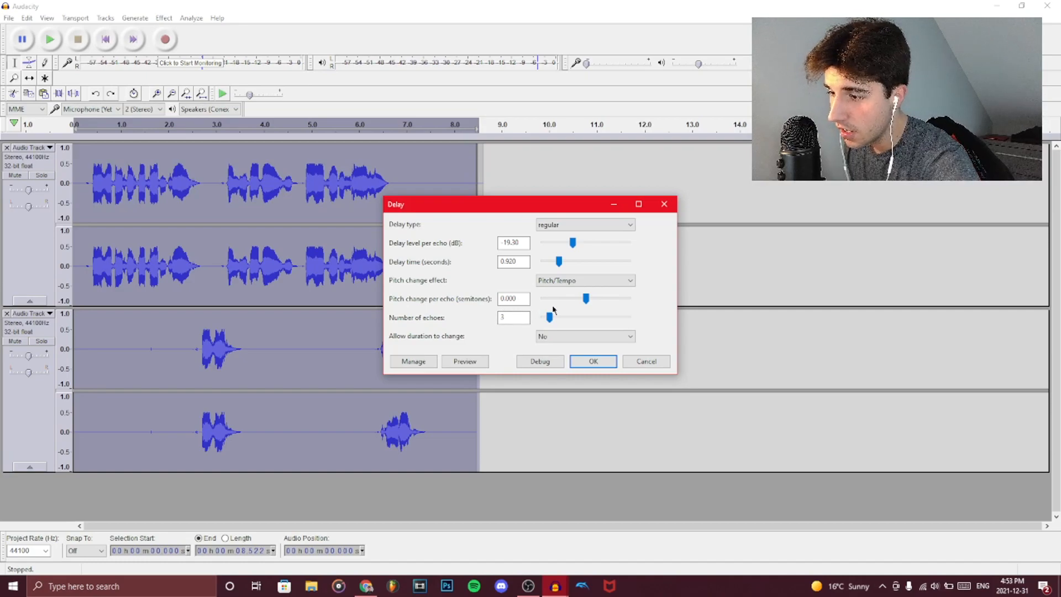
click(556, 337)
click(558, 343)
click(476, 366)
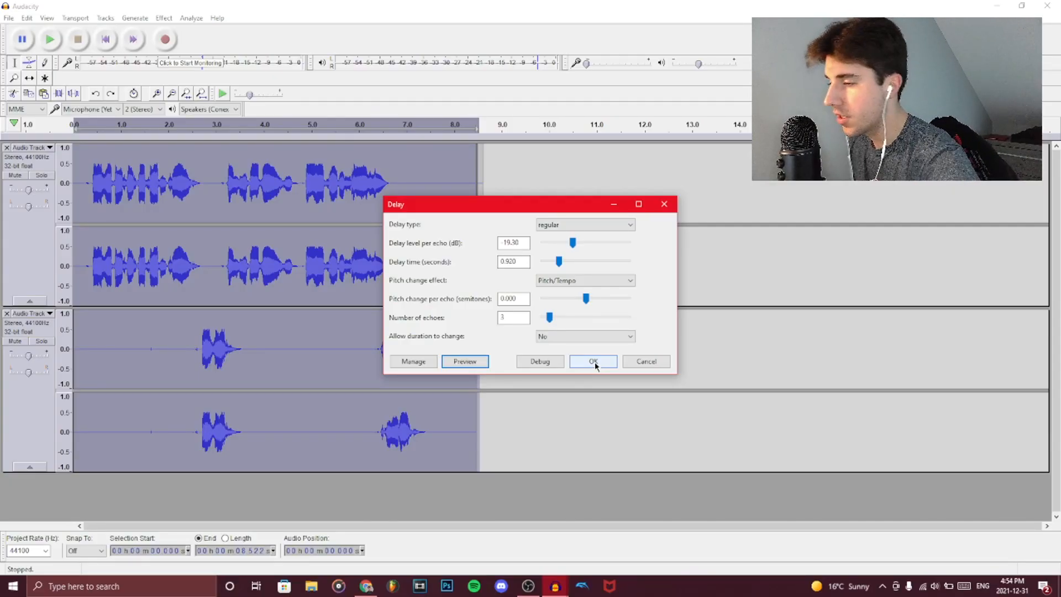
click(594, 361)
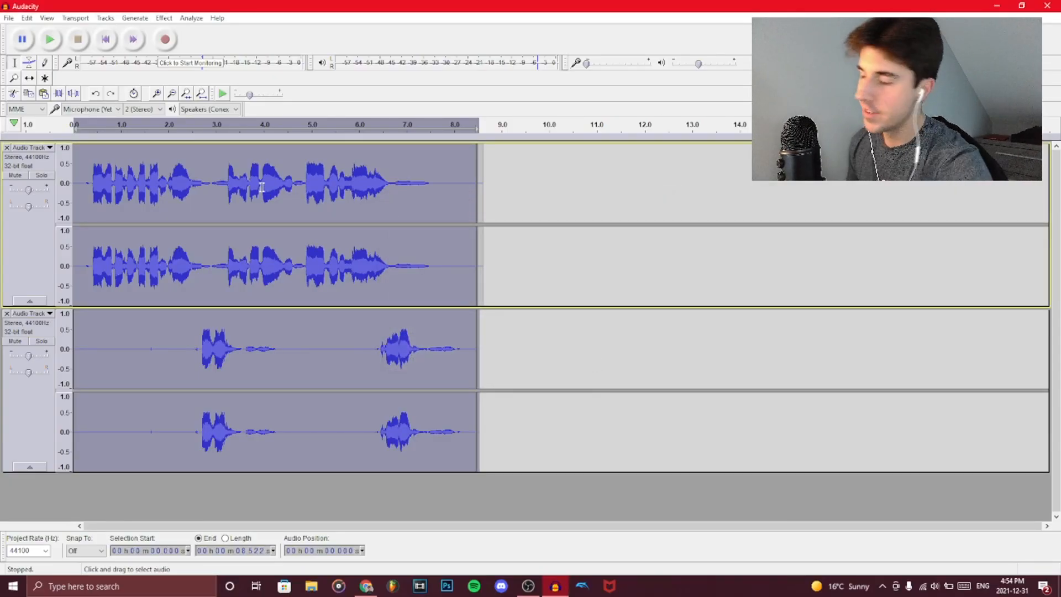
Step: Select the upper track's vocal from about 0.2 to 7.9 seconds and preview the Reverb effect on it
click(179, 190)
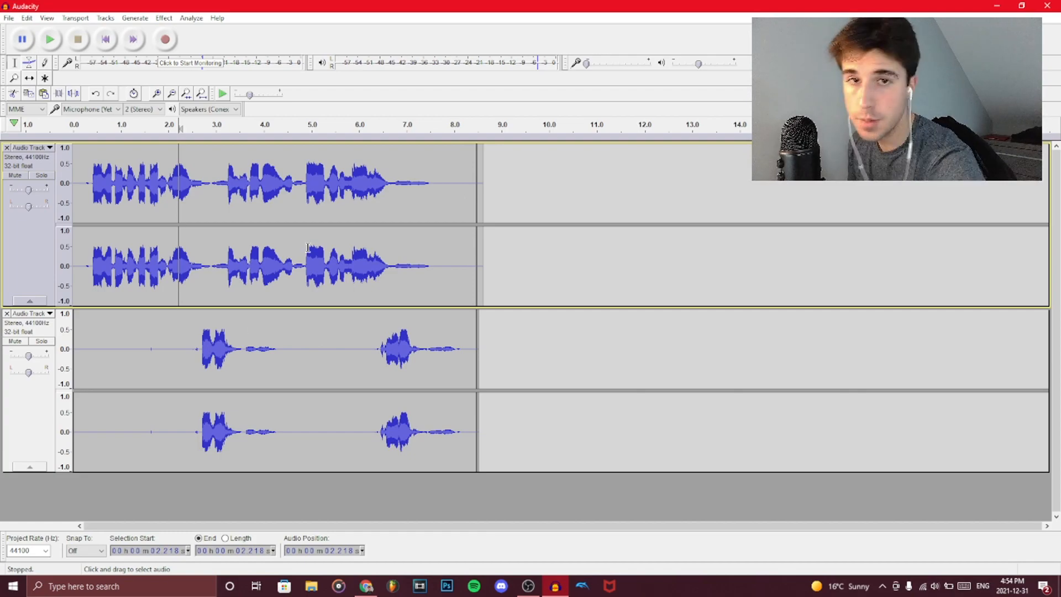
drag(82, 171, 450, 207)
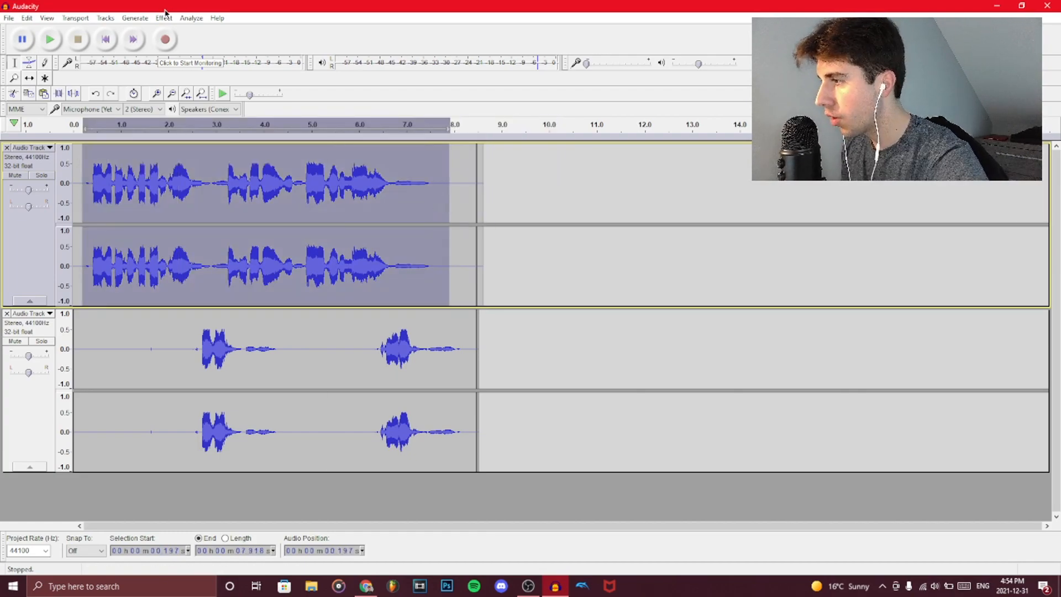
click(164, 17)
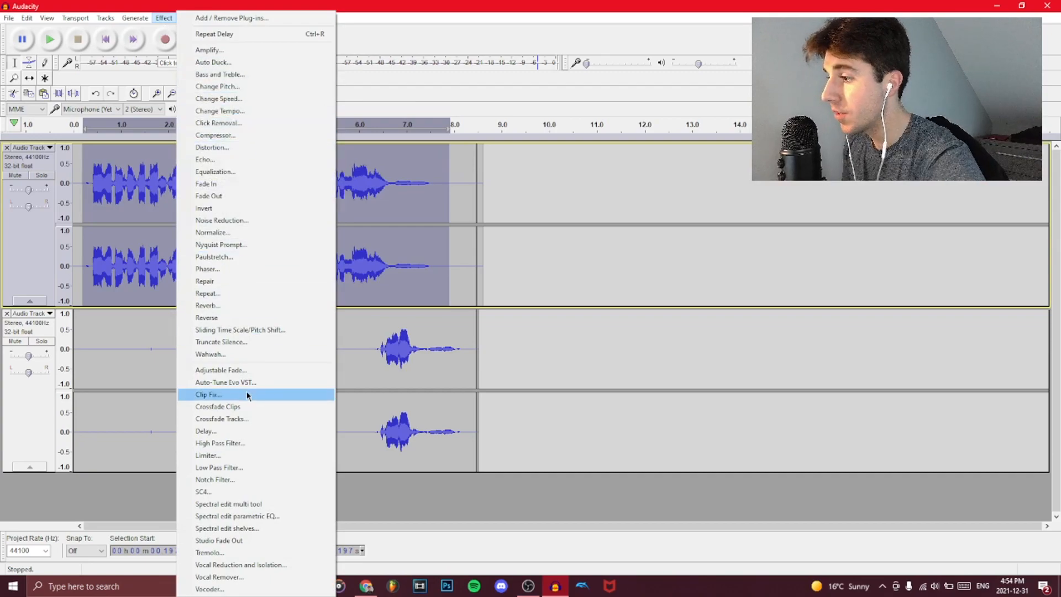
click(226, 305)
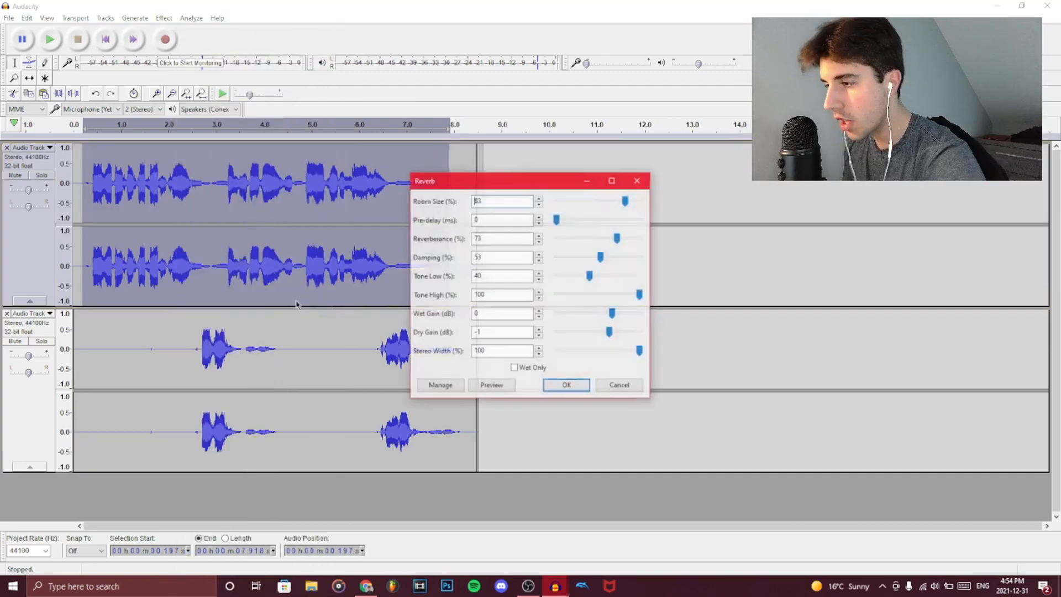
click(491, 385)
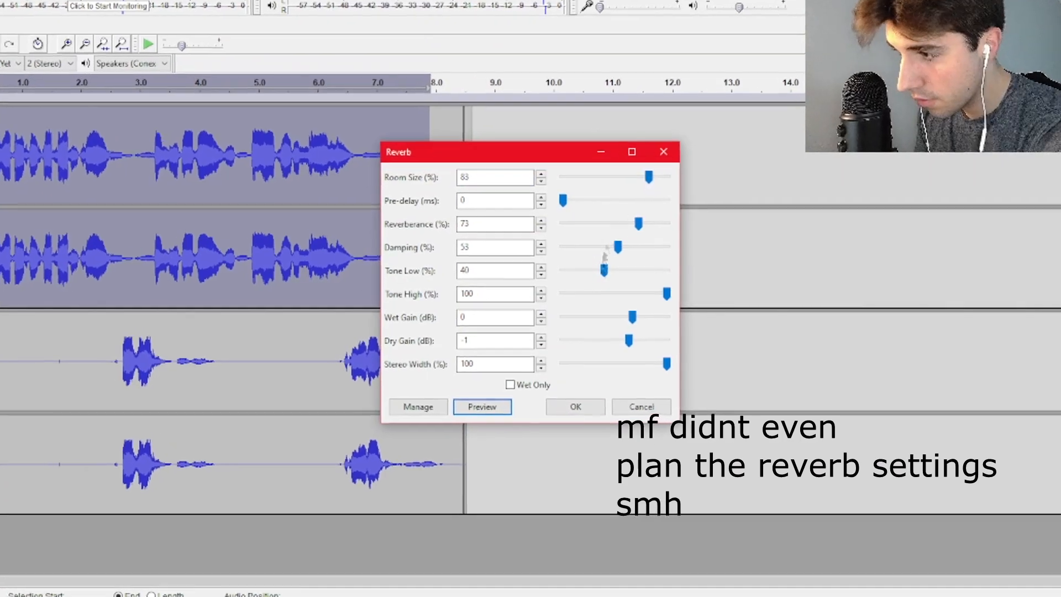
Step: Set the reverb's wet gain to -3 dB and reverberance to 47%, previewing each change
drag(632, 319, 621, 319)
click(490, 408)
drag(639, 225, 612, 226)
click(490, 408)
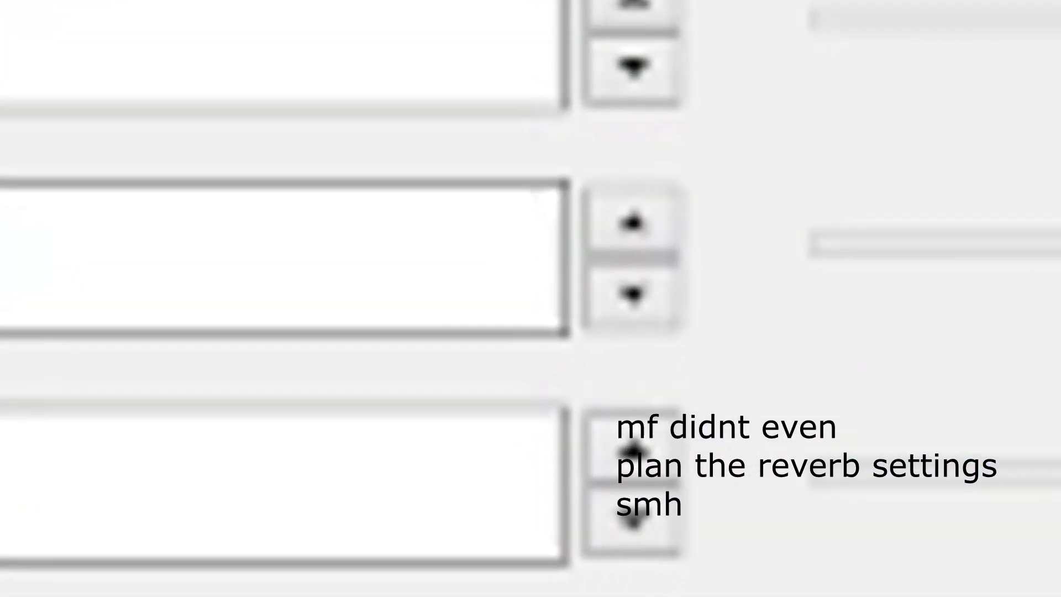
Step: Set the reverb's room size to 100%, damping to 61% and dry gain to 1 dB, preview it and apply it to the upper vocal
click(648, 2)
click(388, 172)
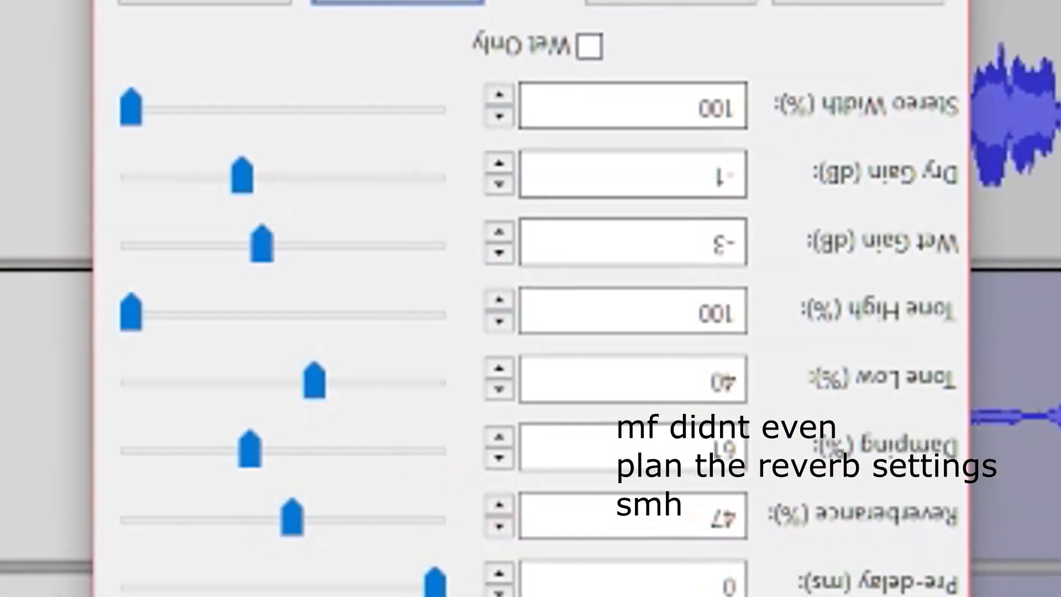
click(651, 51)
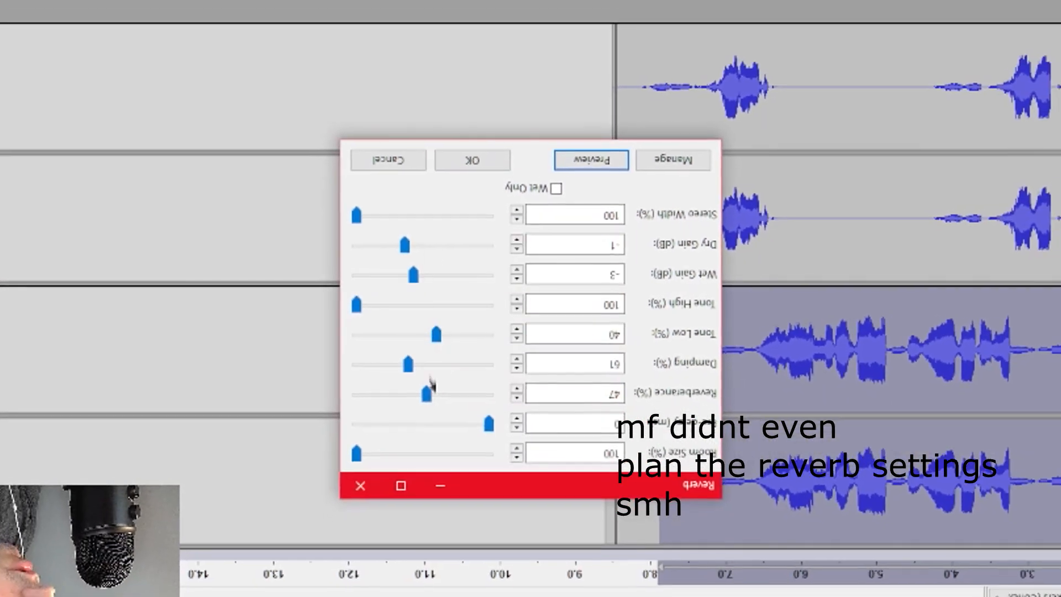
drag(405, 245, 397, 244)
click(585, 162)
click(484, 249)
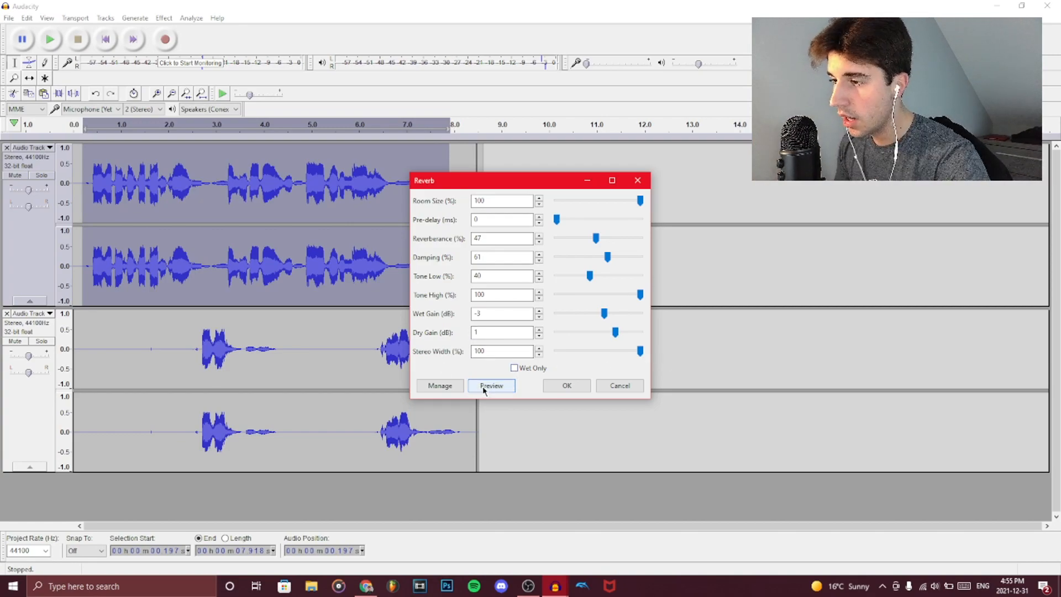
click(566, 385)
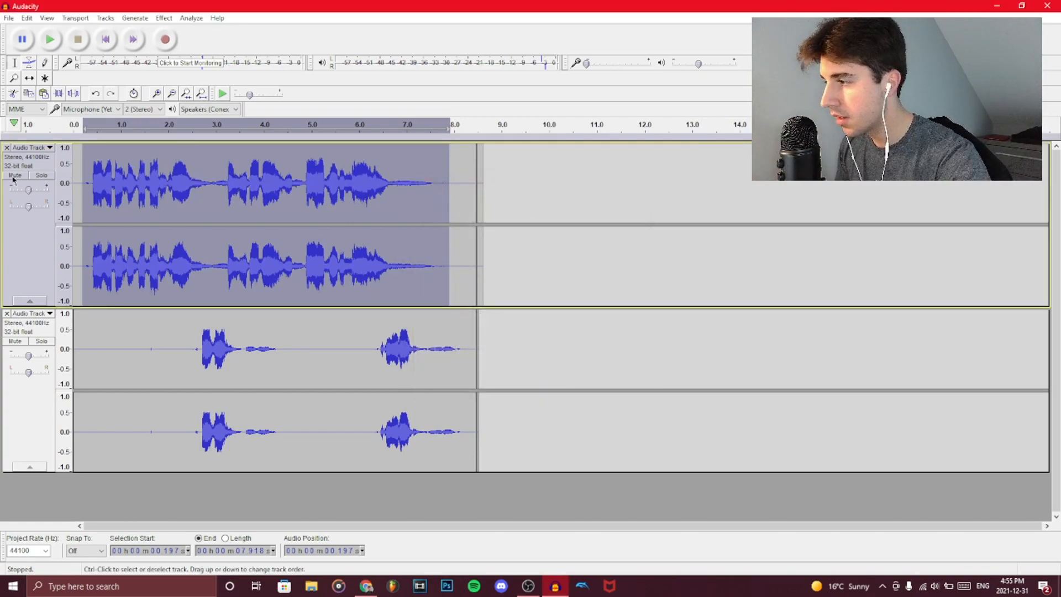
Step: Replace the upper vocal's reverb with one at 57% reverberance, previewing it before applying
click(164, 18)
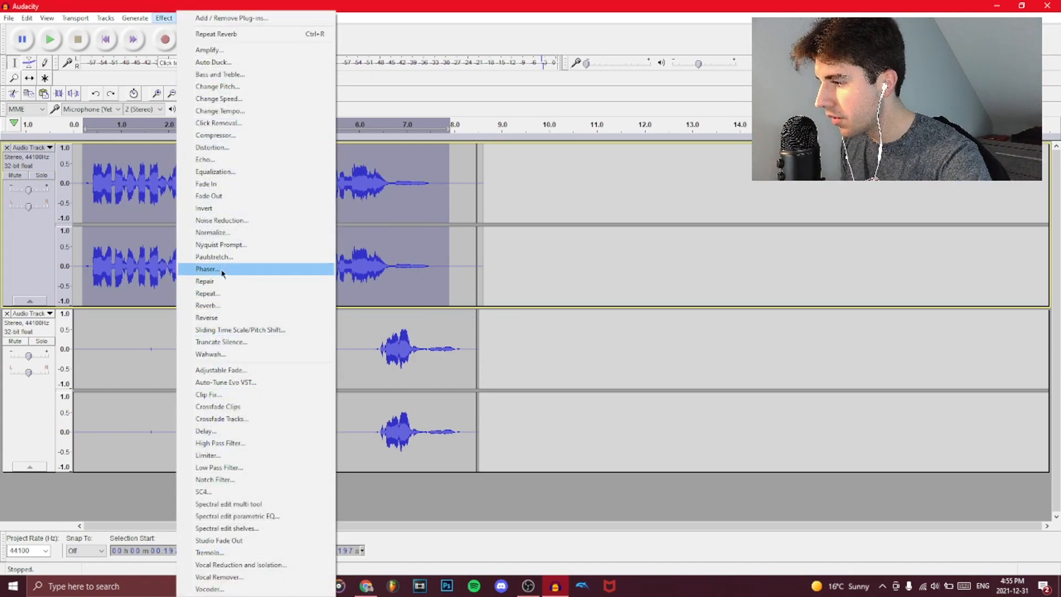
click(206, 305)
drag(594, 239, 614, 239)
click(487, 386)
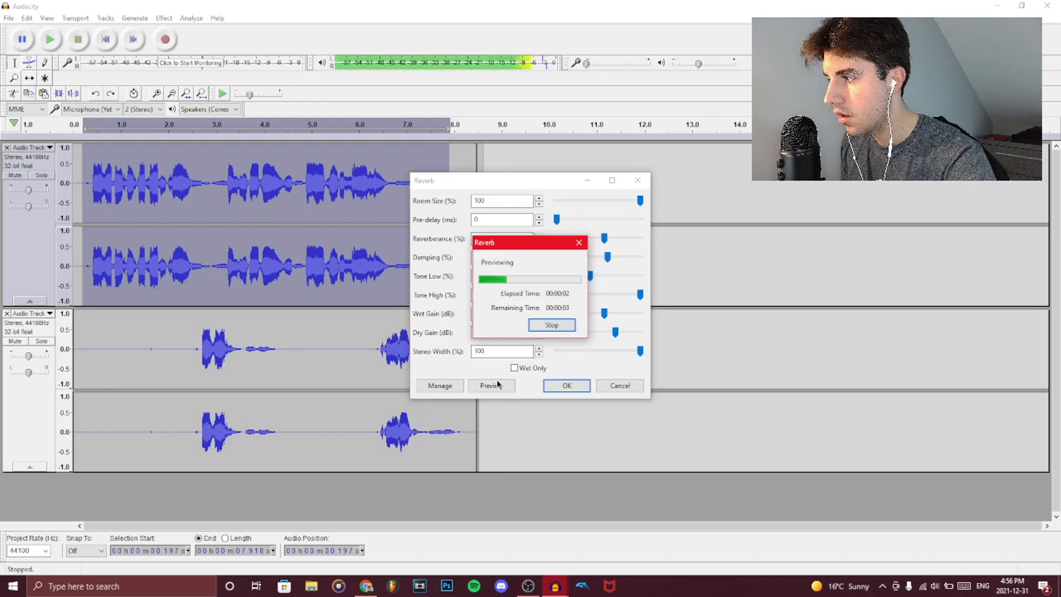
click(565, 326)
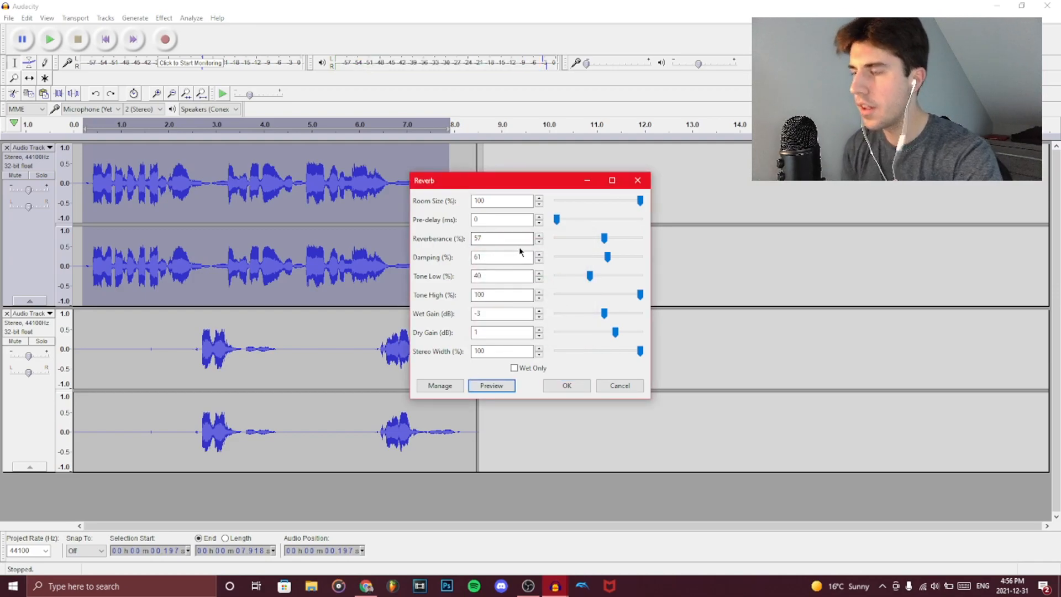
click(558, 386)
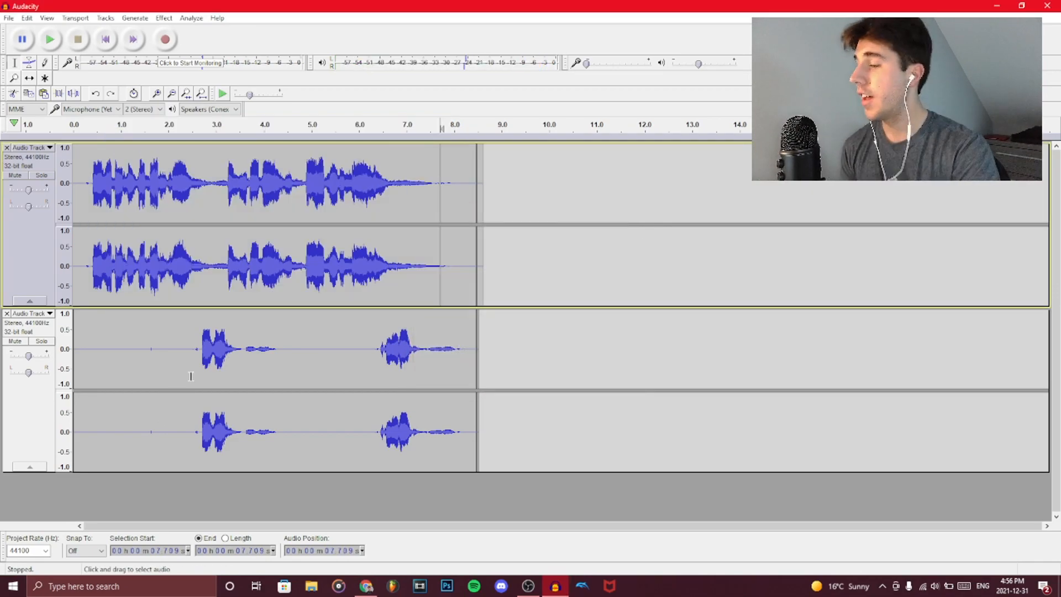
Step: Select the lower track from about 2.4 to 8.5 seconds and set Reverb to 68% reverberance, 3 dB wet gain and -2 dB dry gain
drag(183, 346, 479, 349)
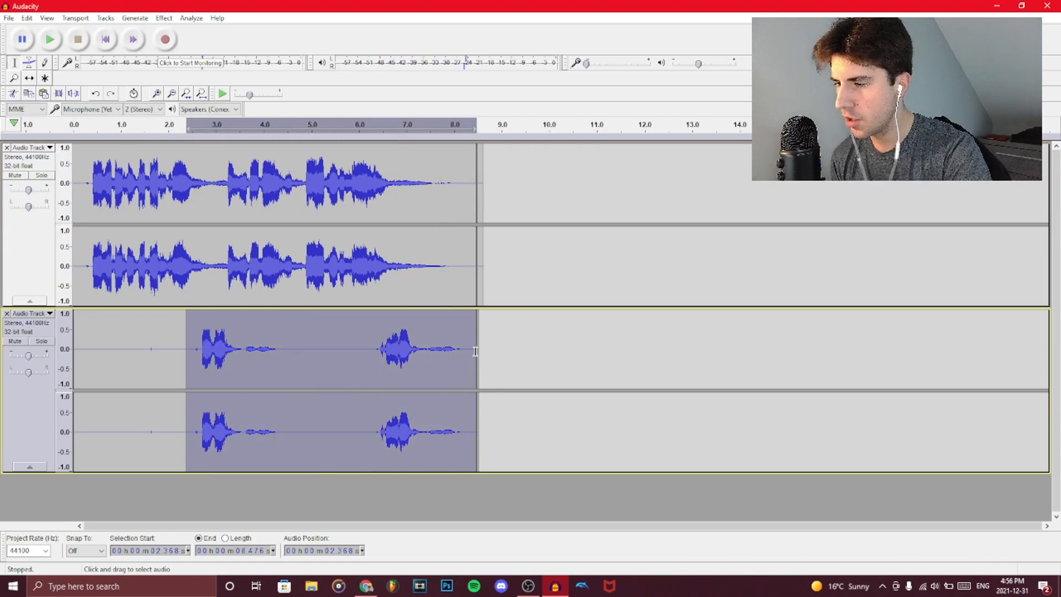
click(164, 18)
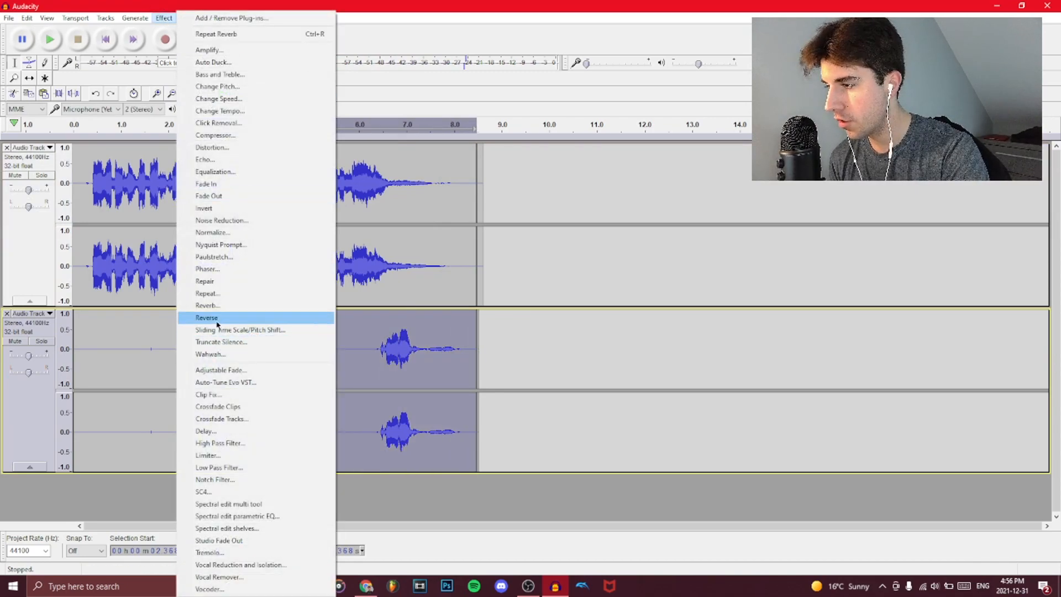
click(207, 305)
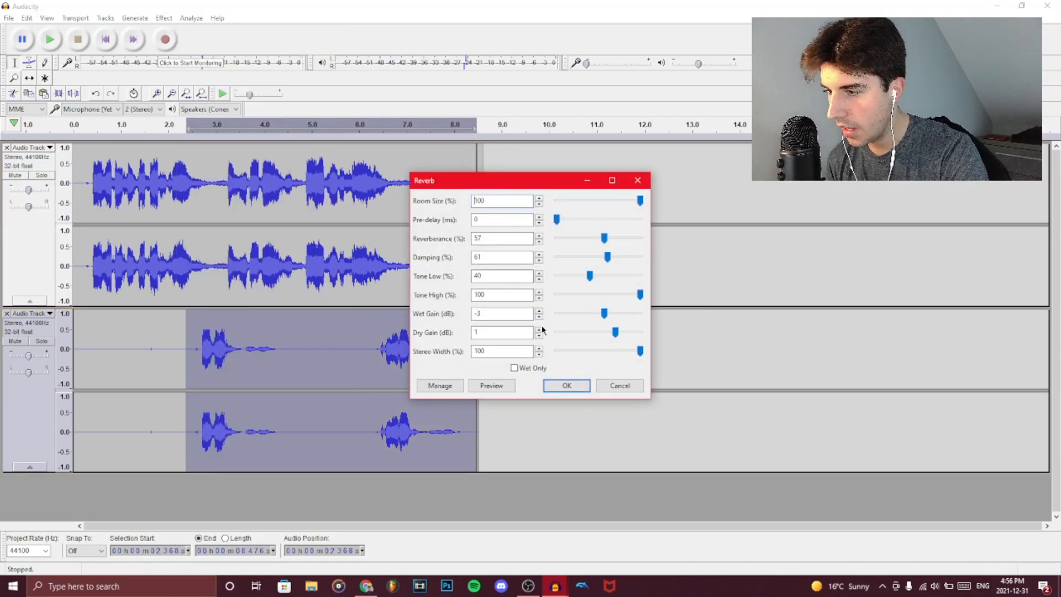
drag(604, 313, 602, 338)
drag(604, 238, 613, 238)
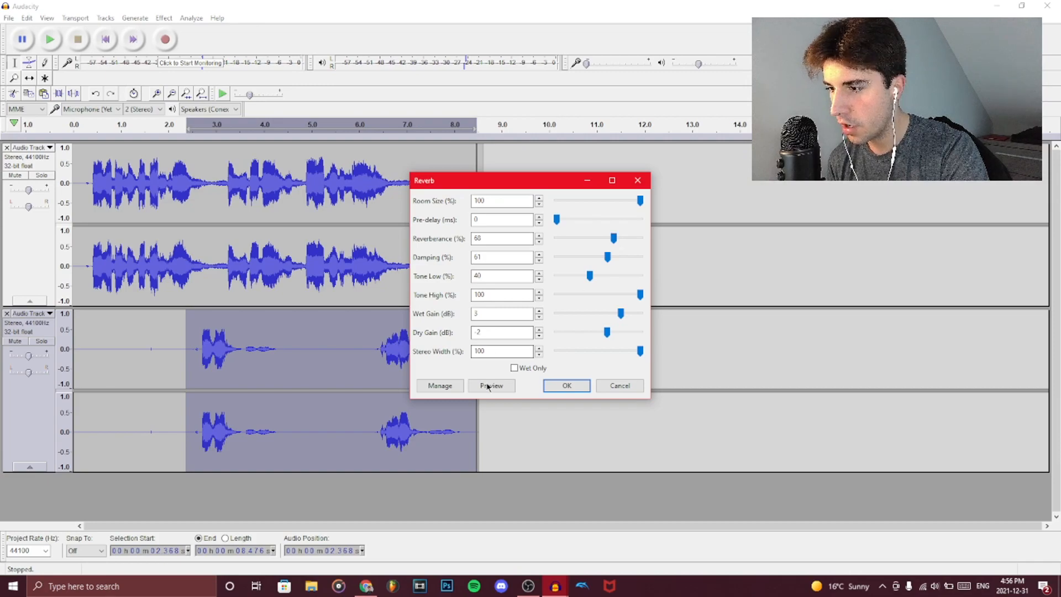
Step: Preview the lower track's reverb, raise its reverberance to 74% and apply it
click(480, 387)
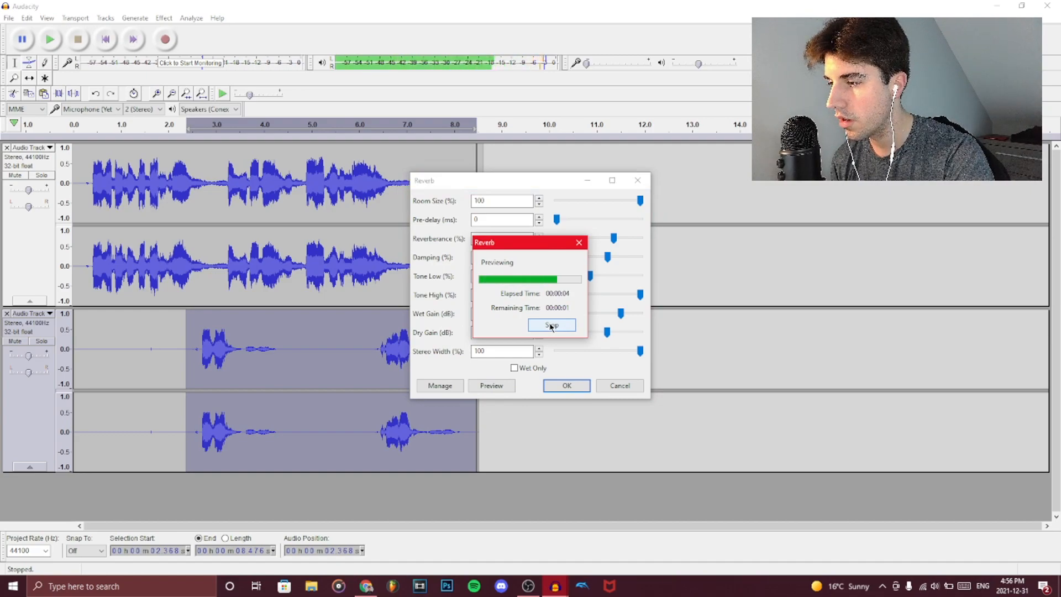
click(551, 326)
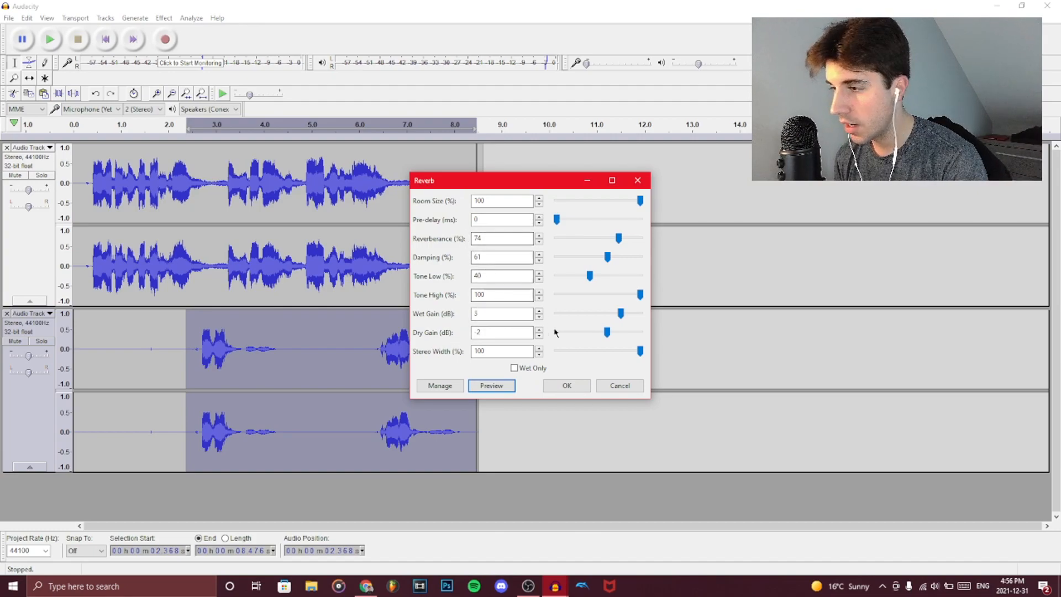
click(563, 387)
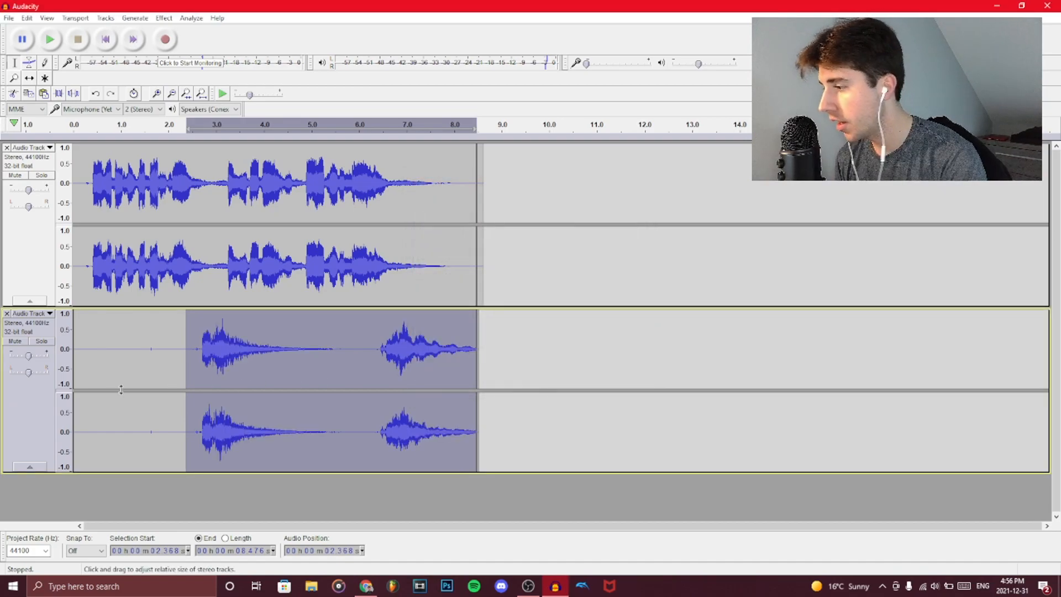
Step: Lower the second track's gain slightly and pan it partway to the left
mouse_move(26, 360)
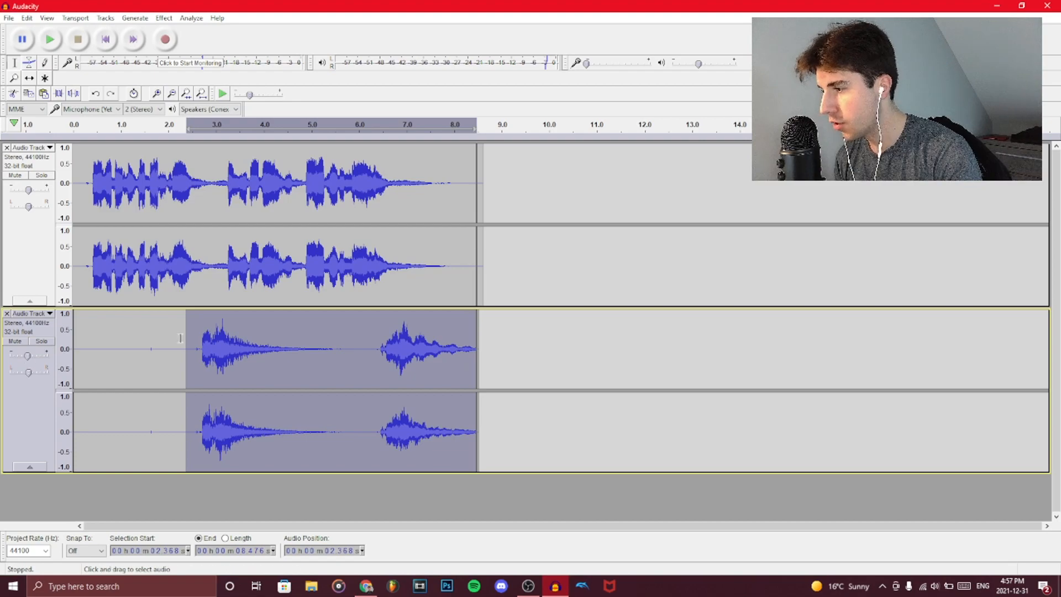
click(208, 329)
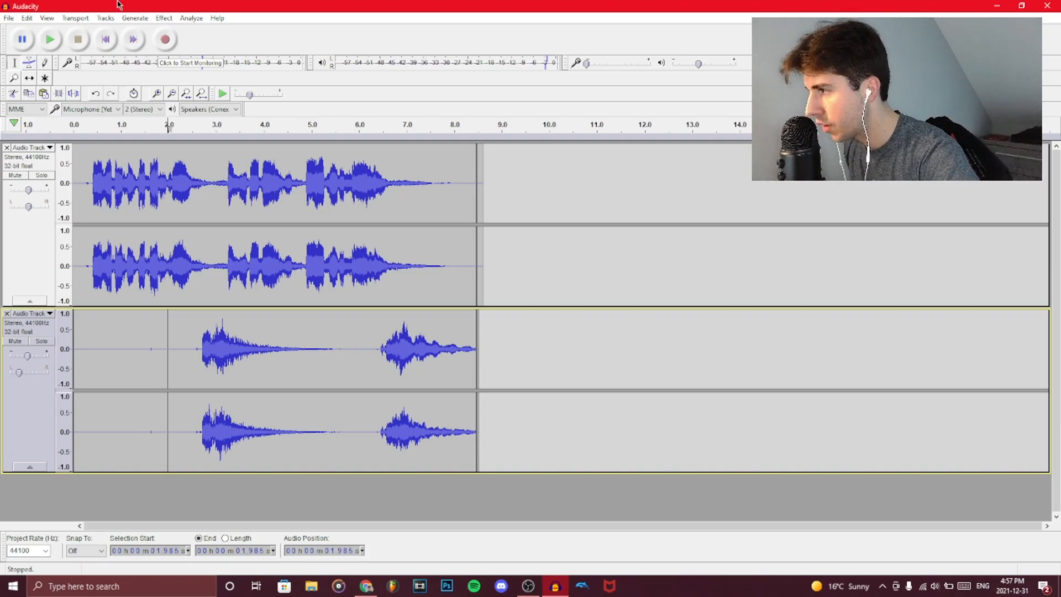
Step: Add a new stereo track and move the second track's last vocal phrase, from about 6.2 seconds to the end, into it
click(75, 17)
mouse_move(102, 20)
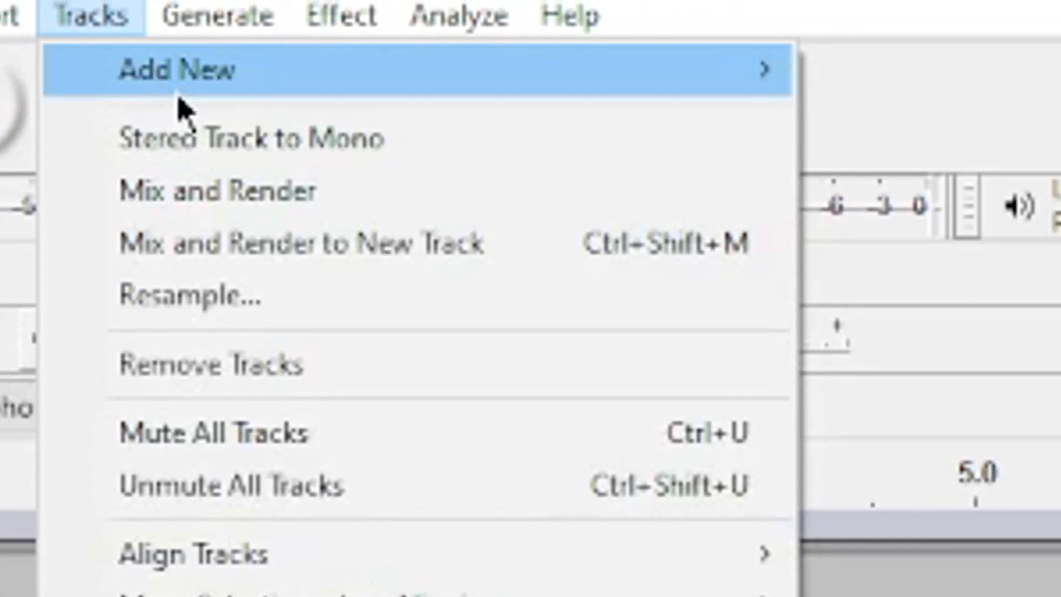
mouse_move(391, 78)
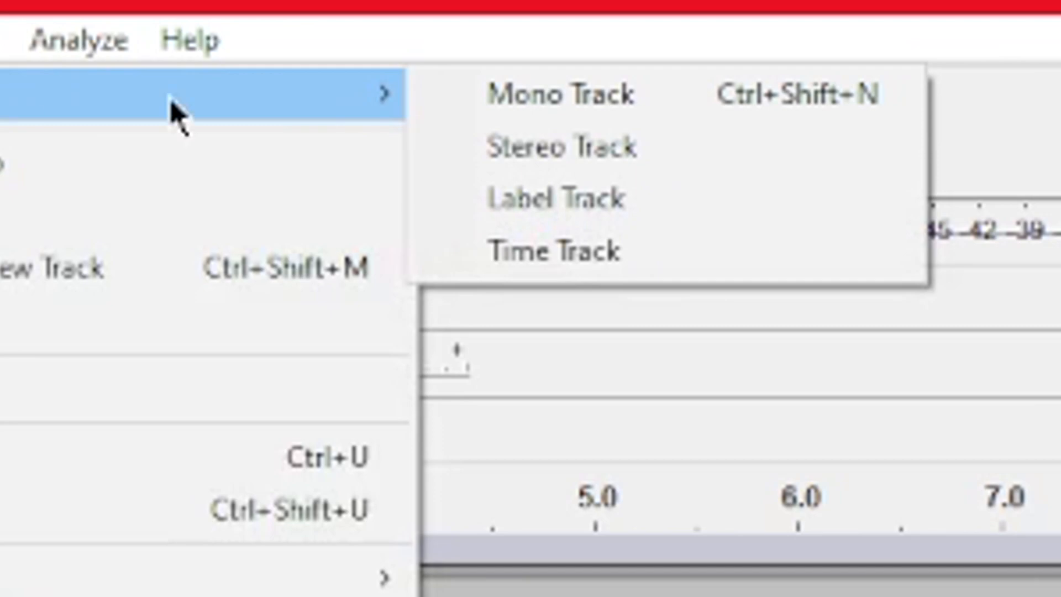
click(1046, 118)
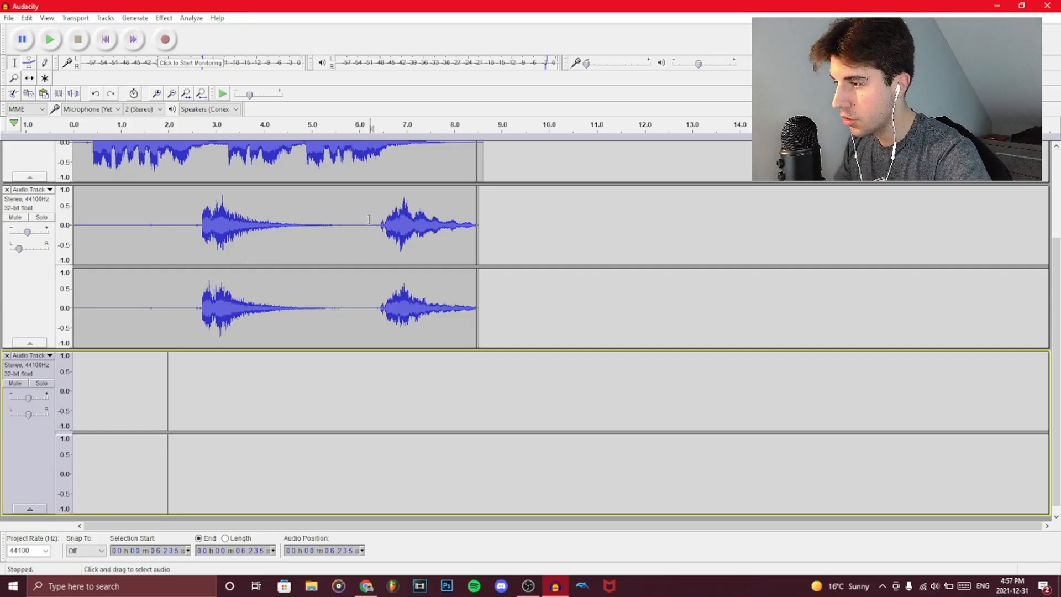
drag(369, 219, 478, 223)
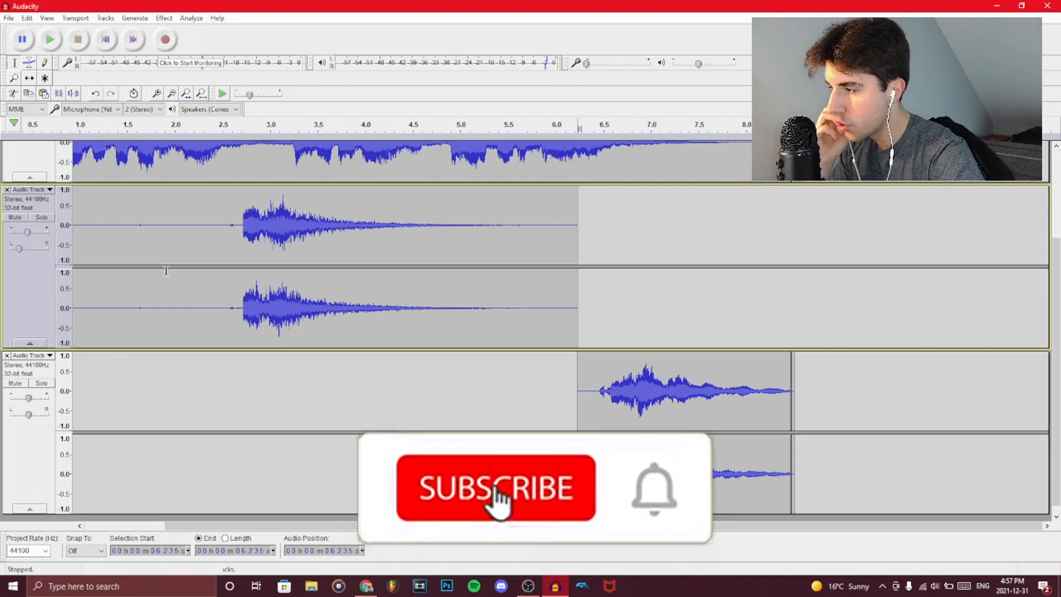
Step: Pan the new third track partway to the right and lower its gain slightly
drag(28, 415, 39, 415)
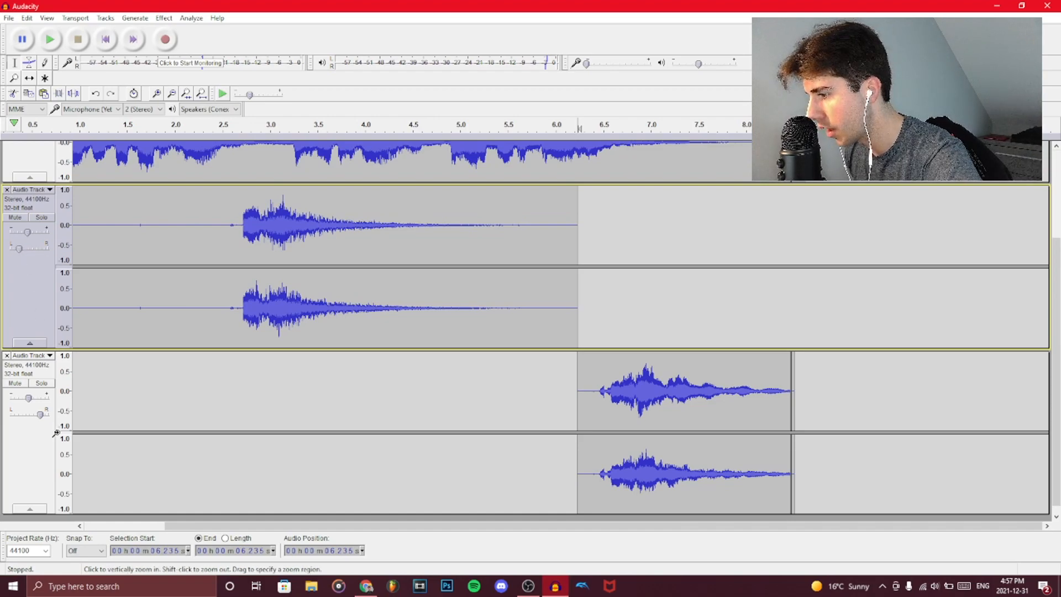
click(183, 233)
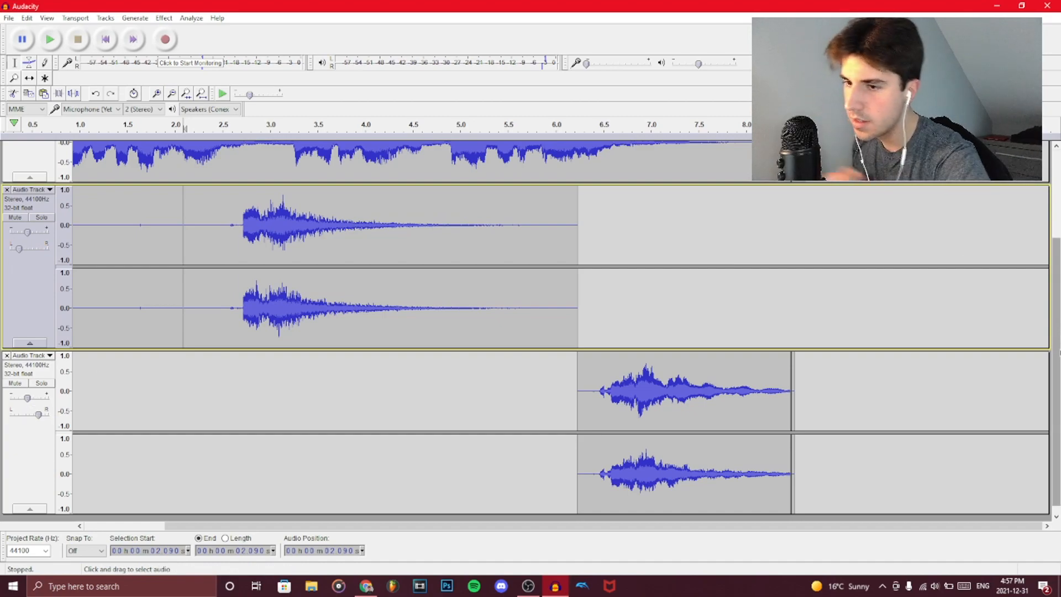
Step: Play the full three-track mix from the beginning to check the effects and panning
scroll(97, 366, up, 3)
click(117, 41)
key(space)
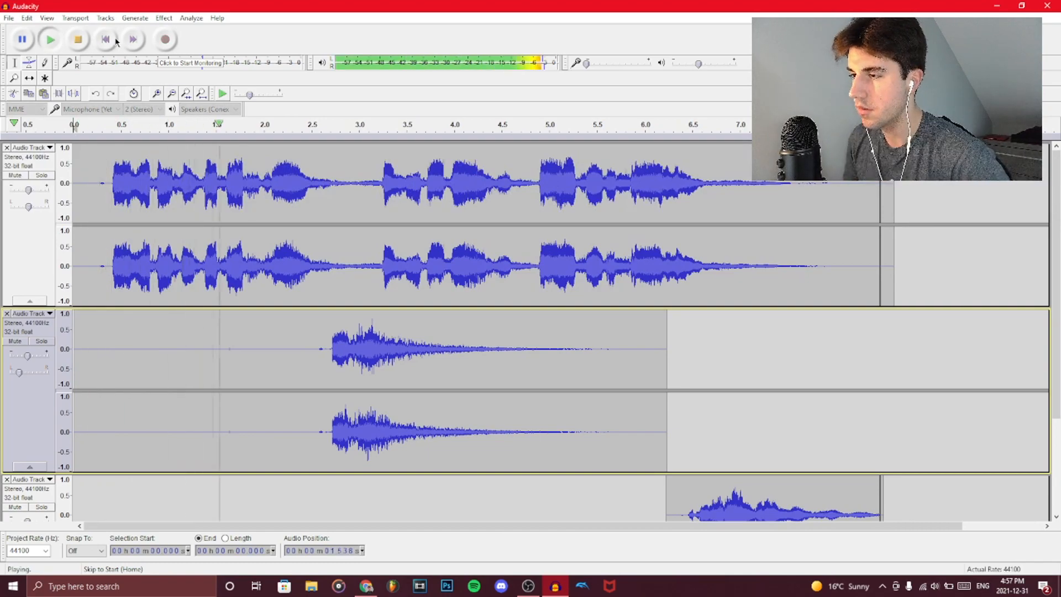